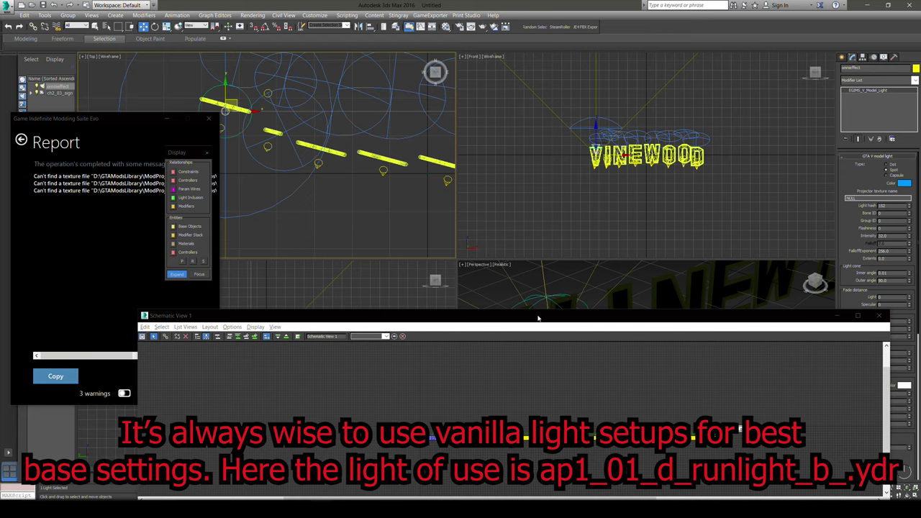
# Move the selected light down to the base of the letter V in the VINEWOOD sign
pyautogui.moveTo(536, 343); pyautogui.dragTo(610, 296, button='middle')
pyautogui.scroll(10, 601, 153)
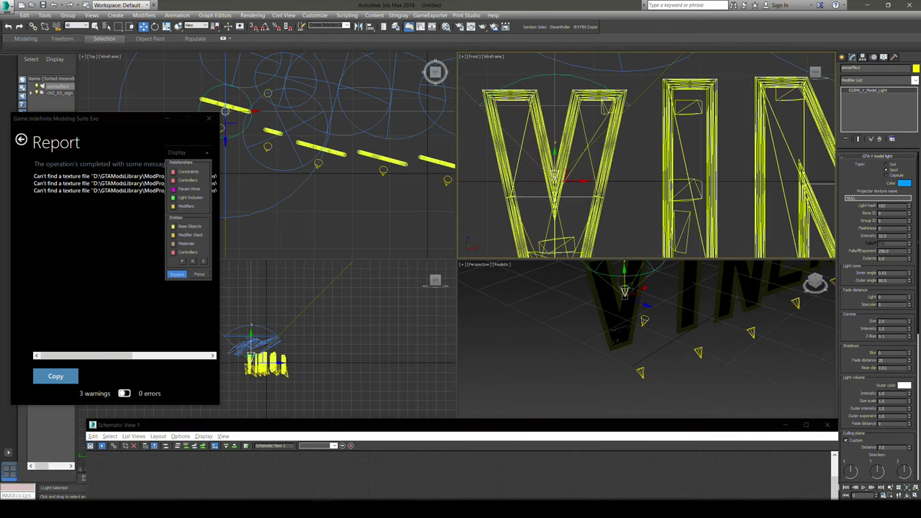
pyautogui.moveTo(553, 159); pyautogui.dragTo(554, 219)
pyautogui.moveTo(554, 219); pyautogui.dragTo(551, 113, button='middle')
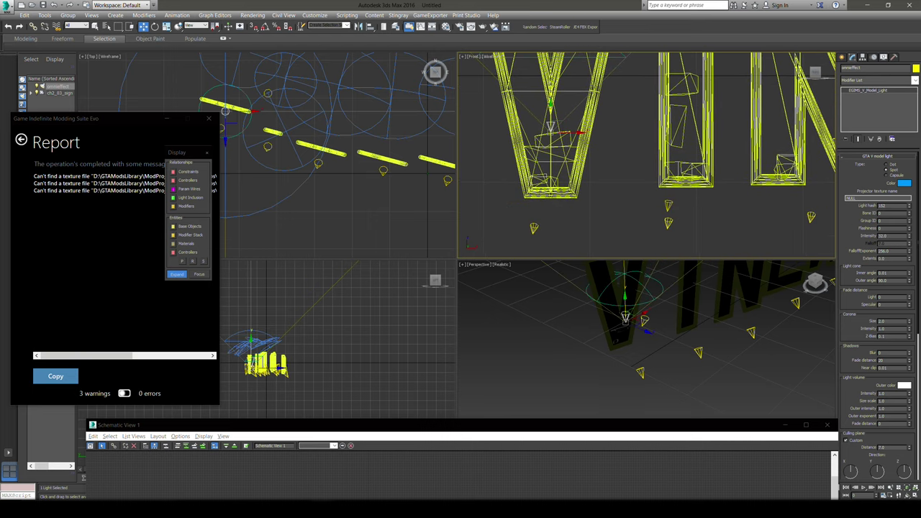
pyautogui.moveTo(625, 317); pyautogui.dragTo(629, 337)
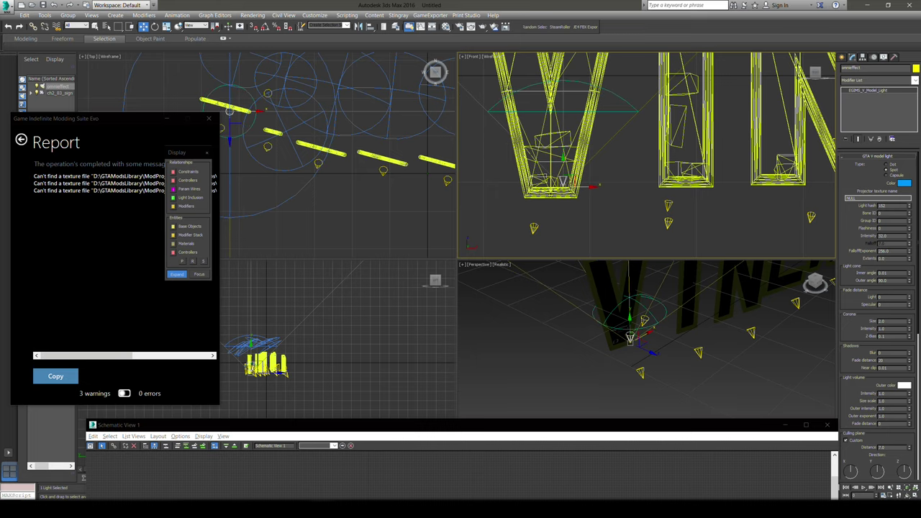
# Switch the light's type to Dot and try to enable Auto Display Selected Lights in the Perspective viewport
pyautogui.click(886, 165)
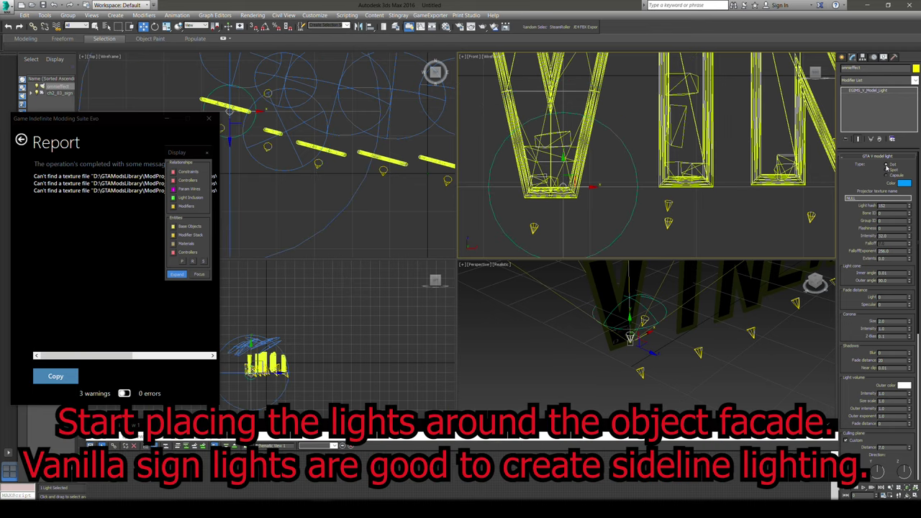
pyautogui.click(502, 265)
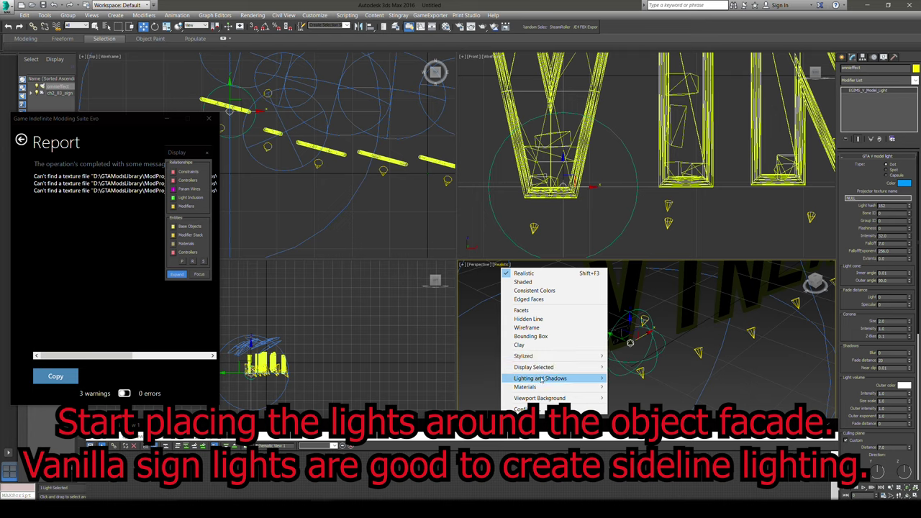
pyautogui.moveTo(541, 380)
pyautogui.moveTo(647, 396)
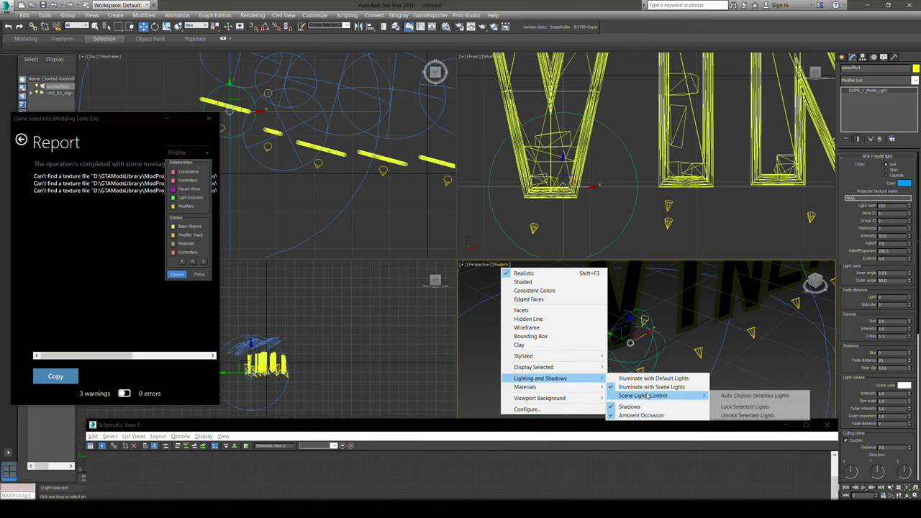
pyautogui.click(733, 397)
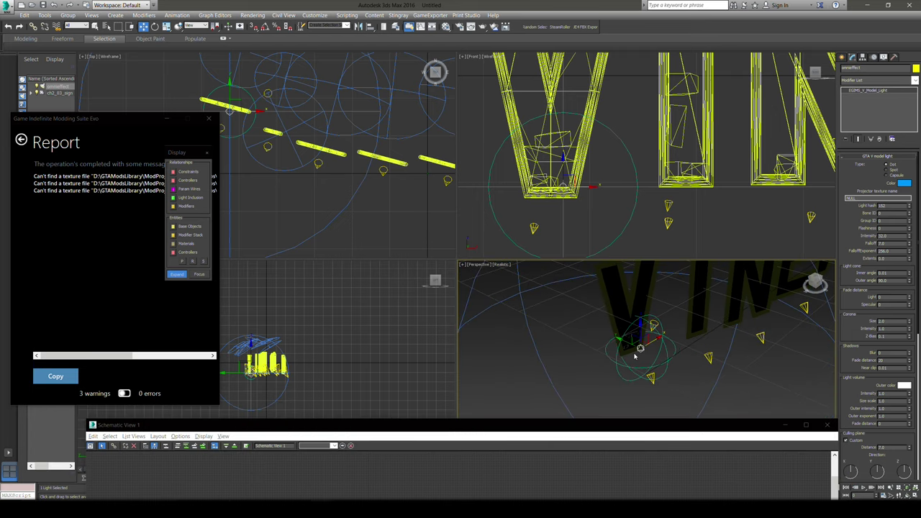
# Toggle the light between the Spot and Dot types to compare its position at the V's lower corner
pyautogui.scroll(4, 665, 331)
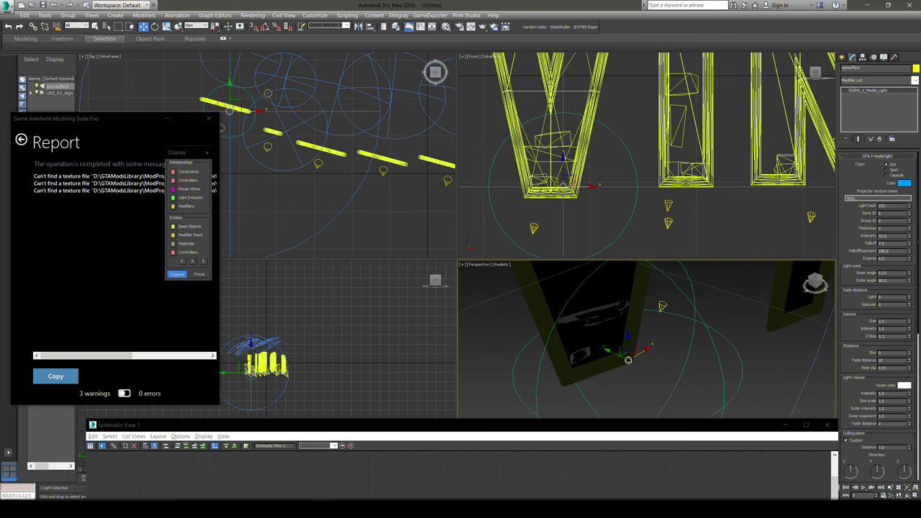
pyautogui.scroll(6, 631, 357)
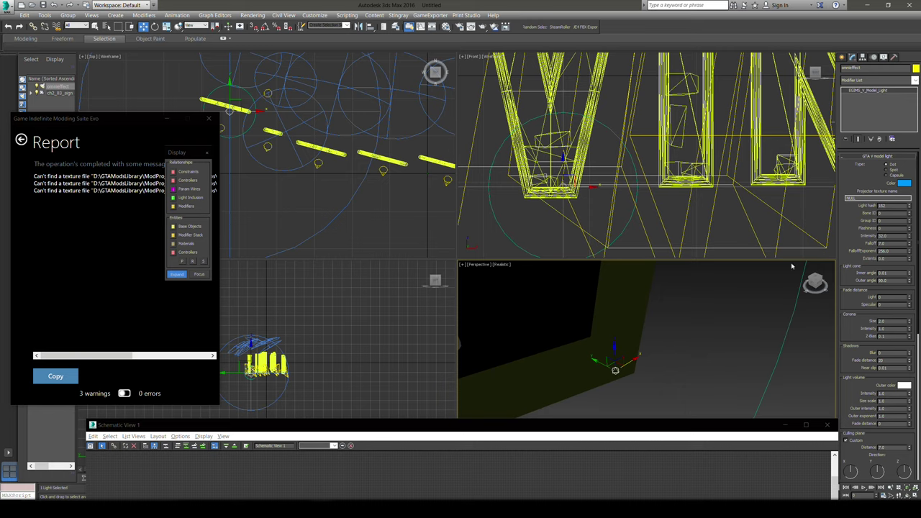
pyautogui.click(891, 171)
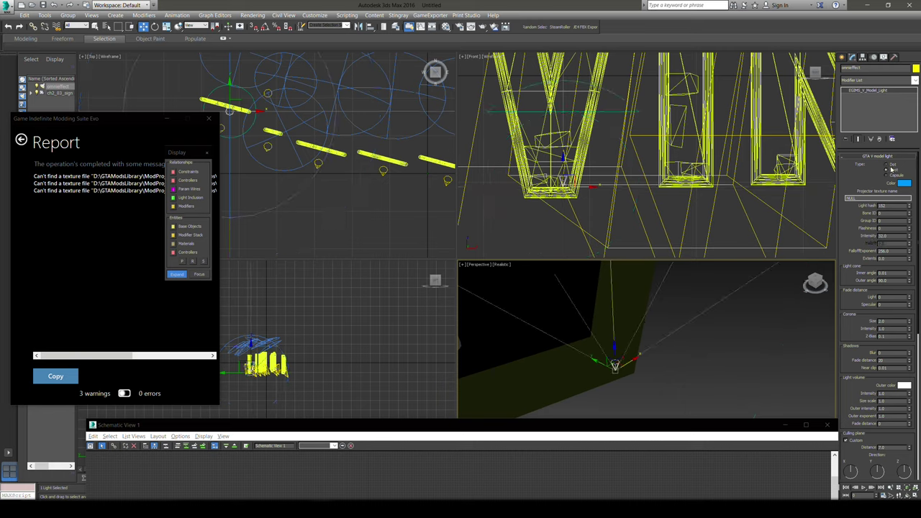
pyautogui.click(889, 165)
pyautogui.click(891, 167)
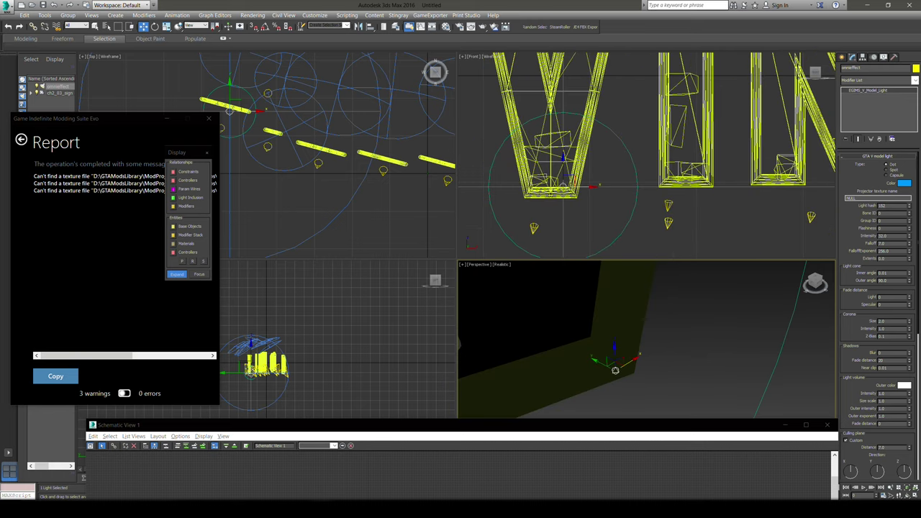
pyautogui.scroll(-5, 575, 378)
pyautogui.click(892, 170)
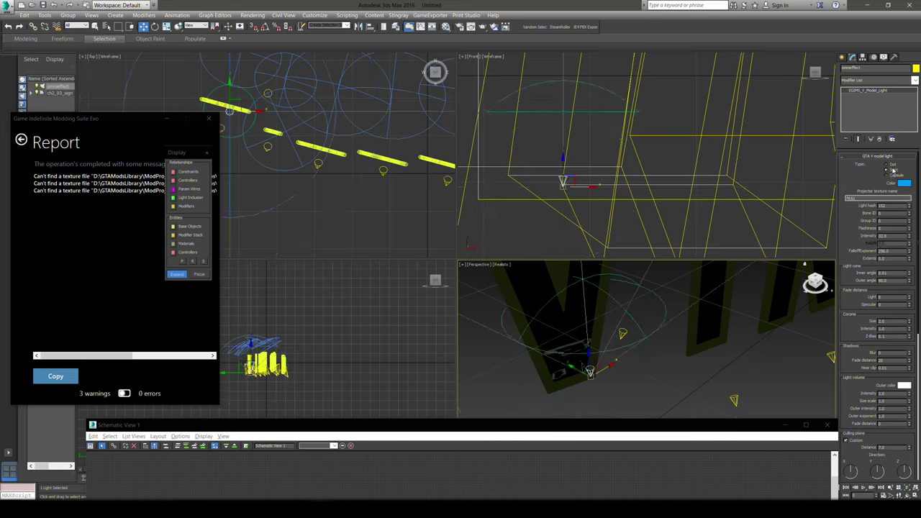
pyautogui.scroll(-3, 534, 353)
pyautogui.scroll(6, 534, 354)
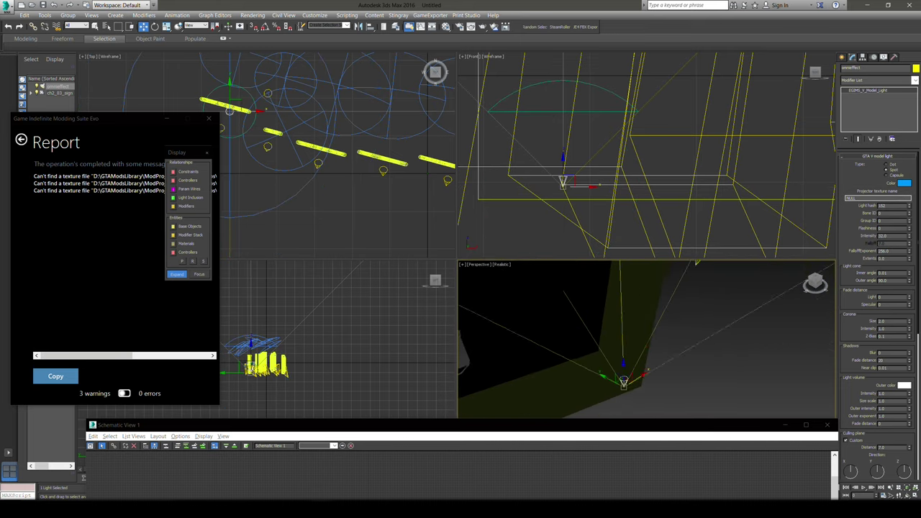
pyautogui.moveTo(610, 382); pyautogui.dragTo(600, 338, button='middle')
pyautogui.click(892, 166)
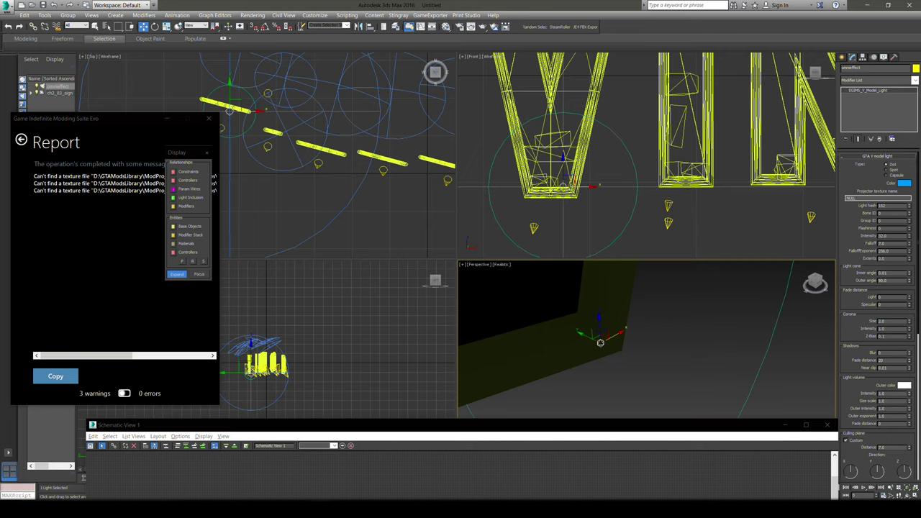
# Set the light's type to Spot and move it to the middle of the V's bottom edge in the Front view
pyautogui.scroll(5, 567, 187)
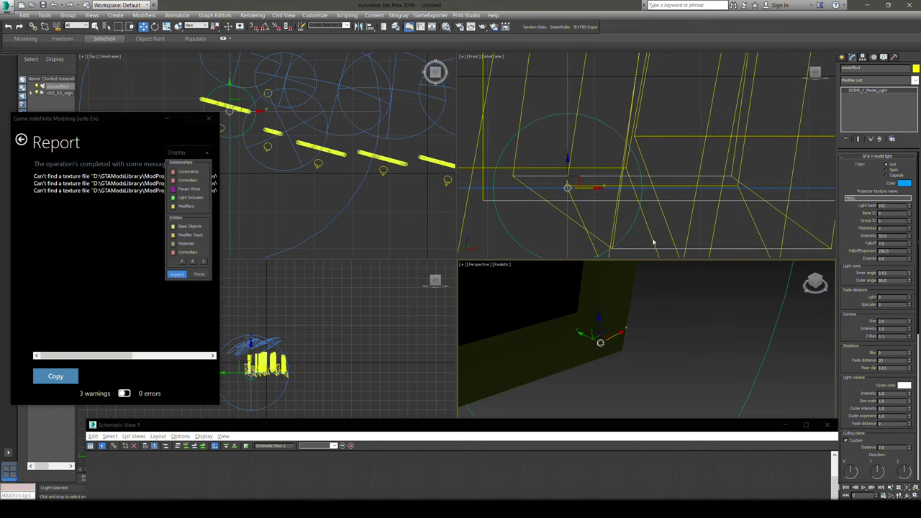
pyautogui.scroll(-4, 653, 242)
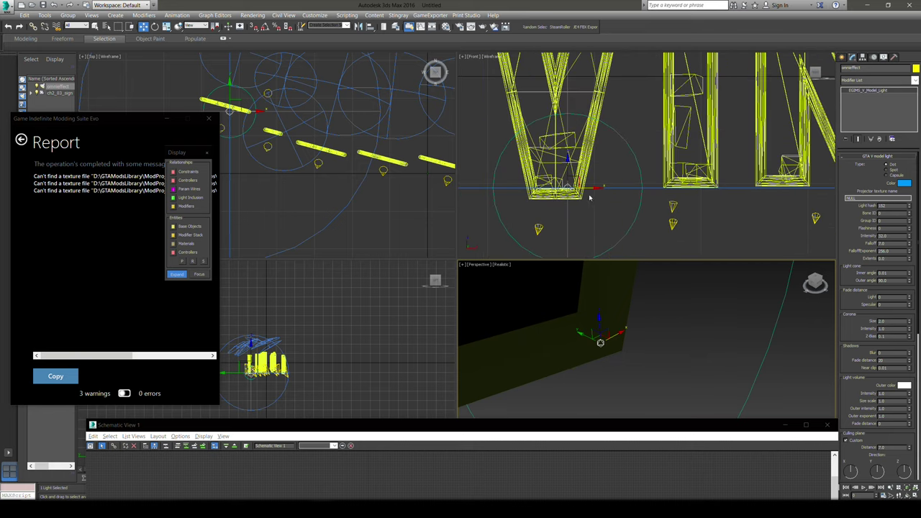
pyautogui.scroll(5, 591, 191)
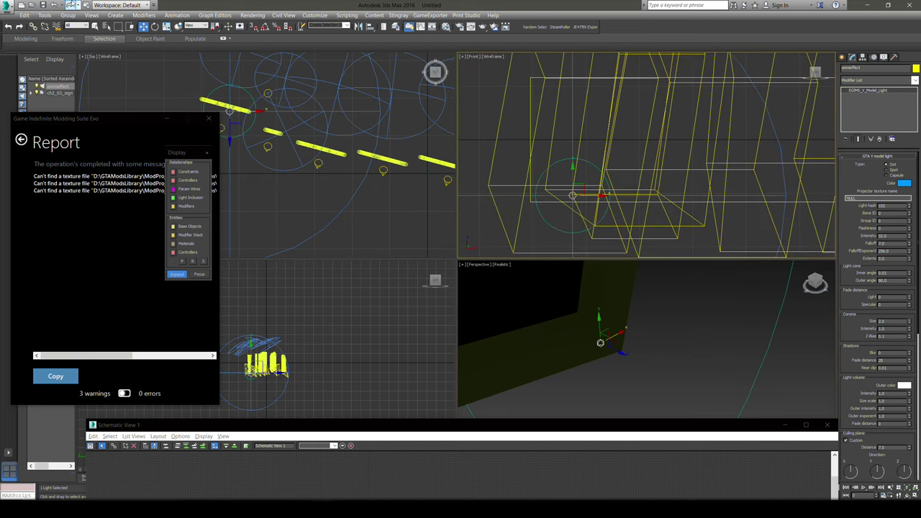
pyautogui.scroll(-5, 539, 165)
pyautogui.click(887, 170)
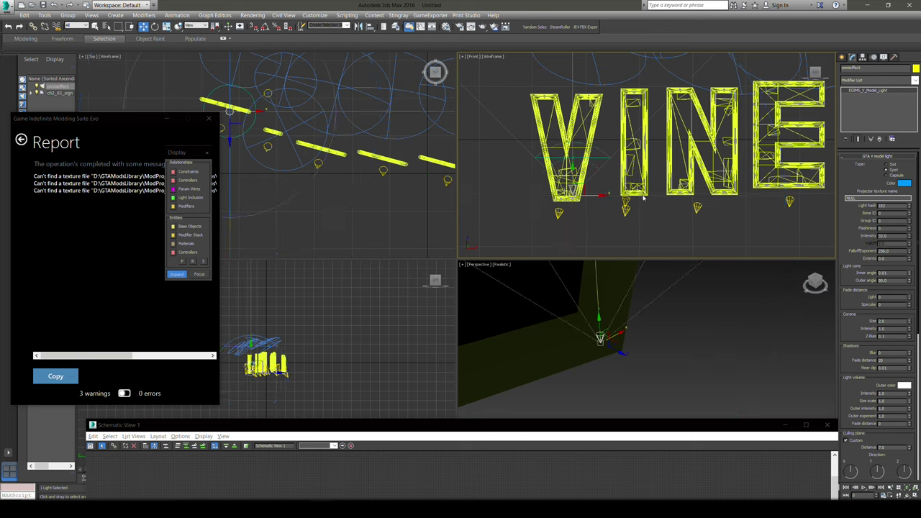
pyautogui.scroll(5, 569, 180)
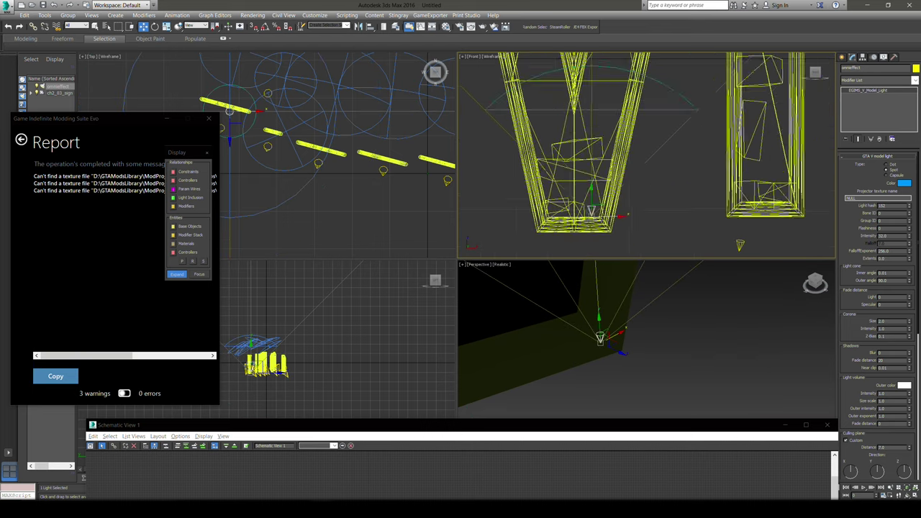
pyautogui.moveTo(604, 217); pyautogui.dragTo(558, 192)
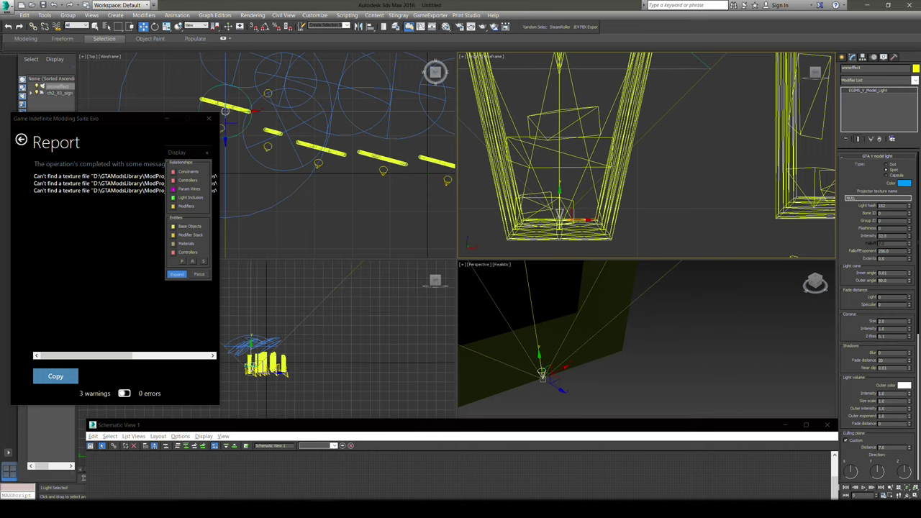
# Clone the light as instances above the V, one over its left arm and one over its right arm
pyautogui.scroll(-5, 581, 206)
pyautogui.moveTo(581, 205); pyautogui.dragTo(603, 220, button='middle')
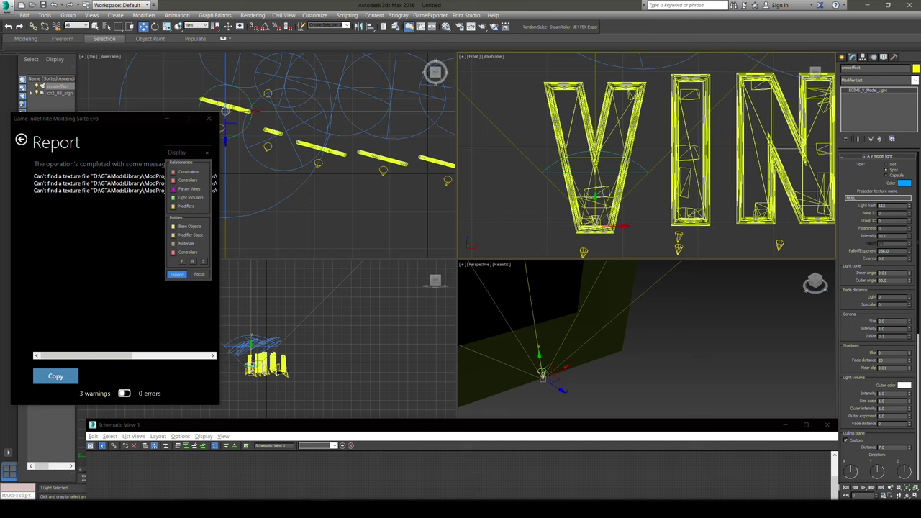
pyautogui.moveTo(601, 223)
pyautogui.keyDown('shift'); pyautogui.mouseDown()
pyautogui.moveTo(615, 87)
pyautogui.moveTo(594, 80)
pyautogui.mouseUp(); pyautogui.keyUp('shift')
pyautogui.click(467, 291)
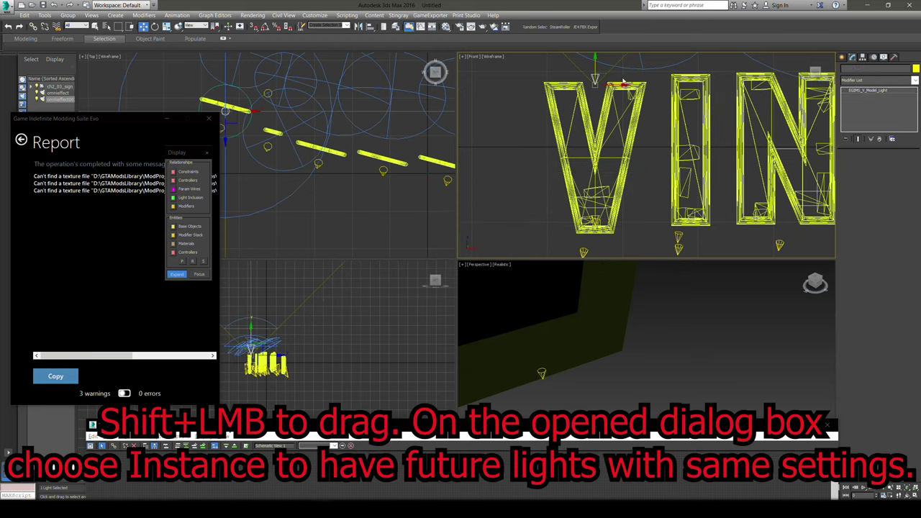
pyautogui.moveTo(594, 79); pyautogui.dragTo(562, 79)
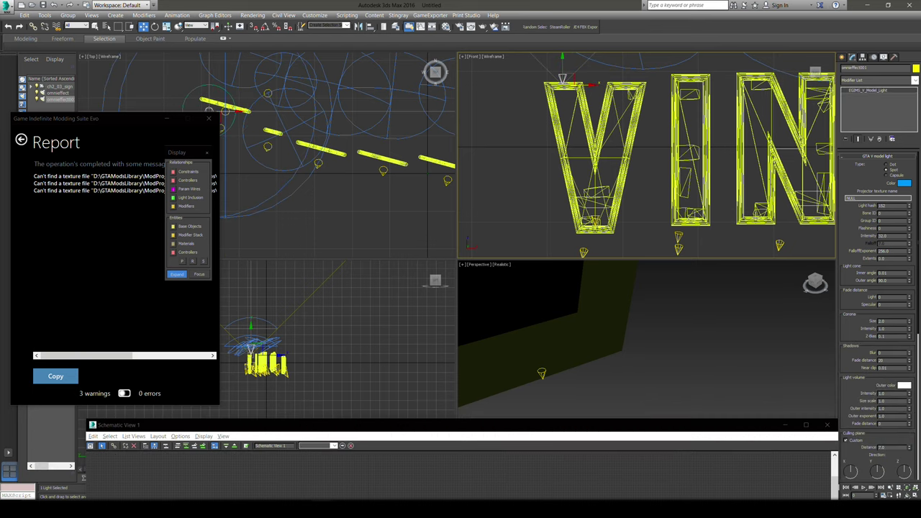
pyautogui.keyDown('shift'); pyautogui.moveTo(562, 79); pyautogui.dragTo(625, 79); pyautogui.keyUp('shift')
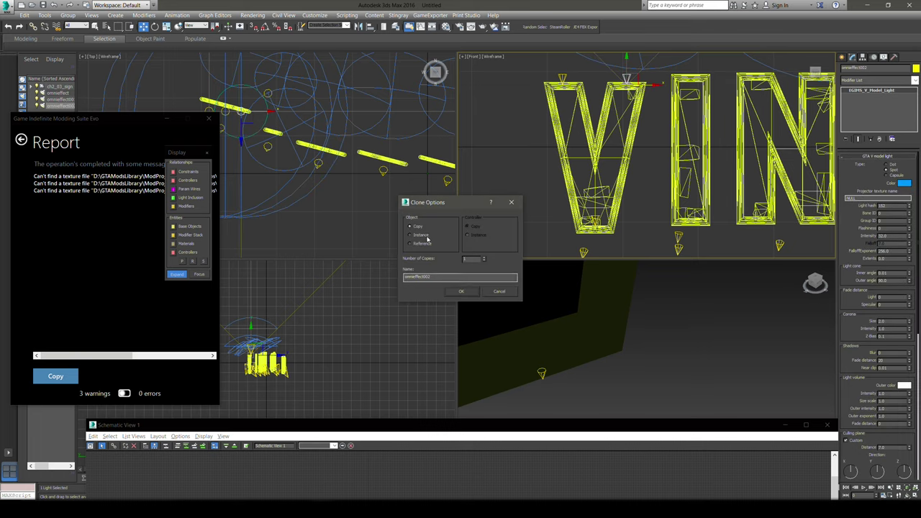
pyautogui.click(461, 291)
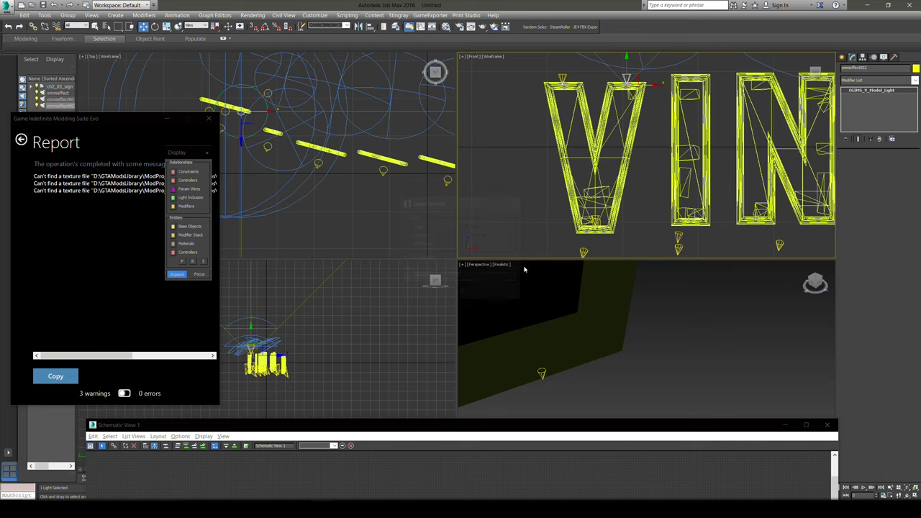
# Select both lights above the V and set the reference coordinate system to Local
pyautogui.keyDown('ctrl'); pyautogui.click(562, 79); pyautogui.keyUp('ctrl')
pyautogui.click(188, 26)
pyautogui.click(196, 52)
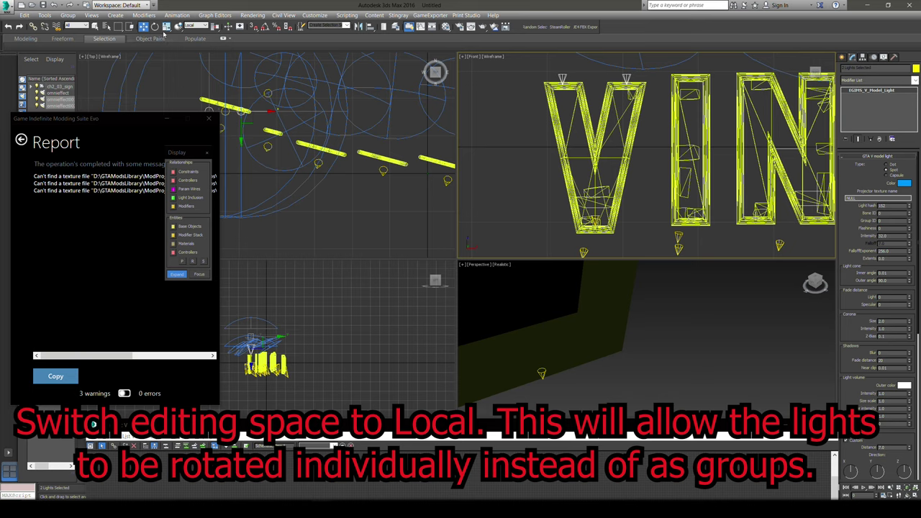
pyautogui.moveTo(165, 27); pyautogui.dragTo(166, 42)
pyautogui.moveTo(653, 123); pyautogui.dragTo(649, 134, button='middle')
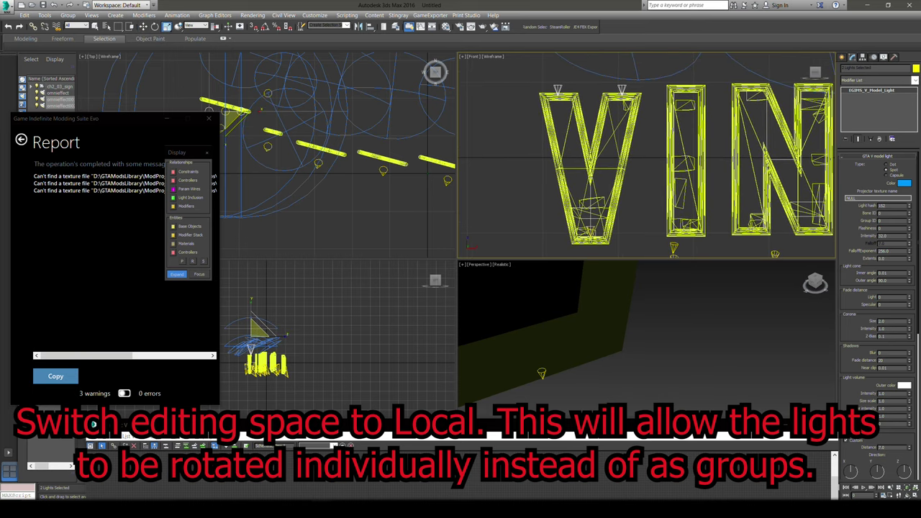
# Rotate both selected lights individually with angle snap on so they point down into the V
pyautogui.press('e')
pyautogui.moveTo(216, 27); pyautogui.dragTo(218, 39)
pyautogui.press('a')
pyautogui.moveTo(640, 77); pyautogui.dragTo(670, 142)
pyautogui.moveTo(610, 148); pyautogui.dragTo(608, 146, button='middle')
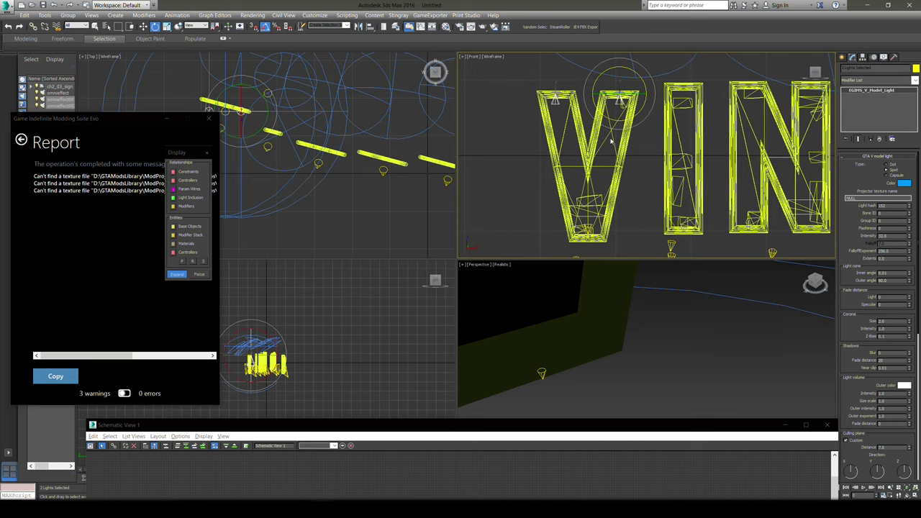
# Clone the light at the top of the V's right arm as an instance about halfway down that arm
pyautogui.rightClick(617, 127)
pyautogui.click(627, 135)
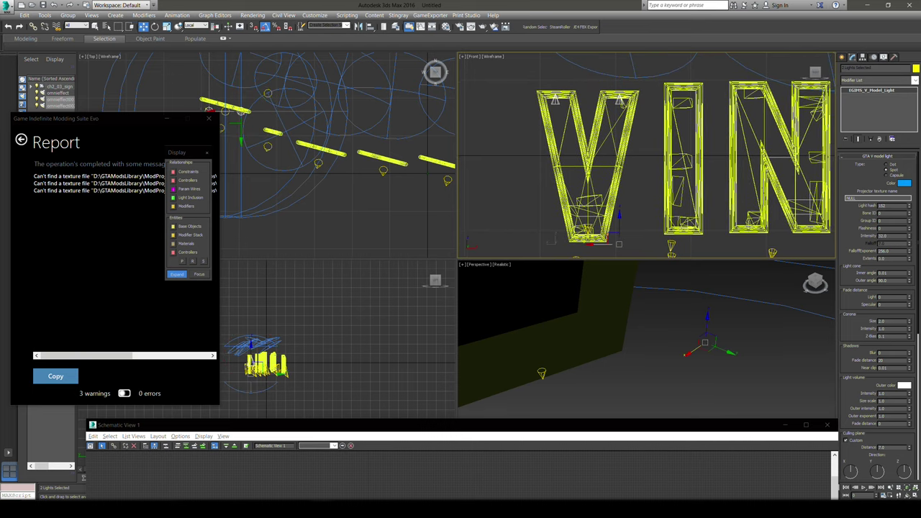
pyautogui.click(619, 101)
pyautogui.click(619, 103)
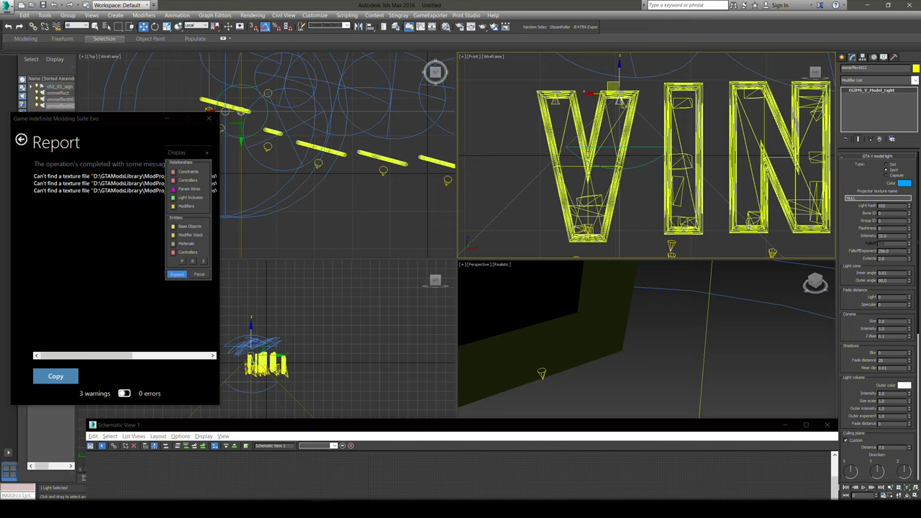
pyautogui.keyDown('shift'); pyautogui.moveTo(618, 78); pyautogui.dragTo(617, 164); pyautogui.keyUp('shift')
pyautogui.click(461, 290)
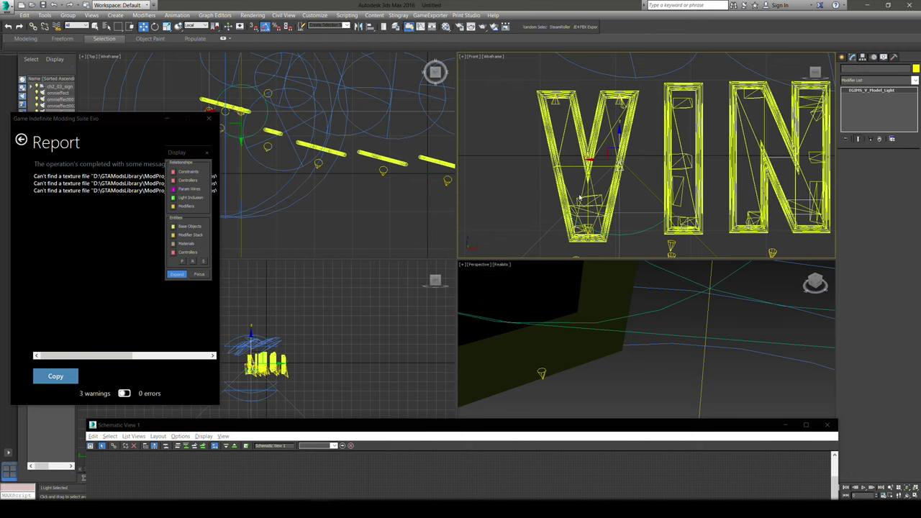
# Paste the copied green color onto the cloned light and check the color of the instance atop the V's right arm
pyautogui.rightClick(899, 184)
pyautogui.click(893, 196)
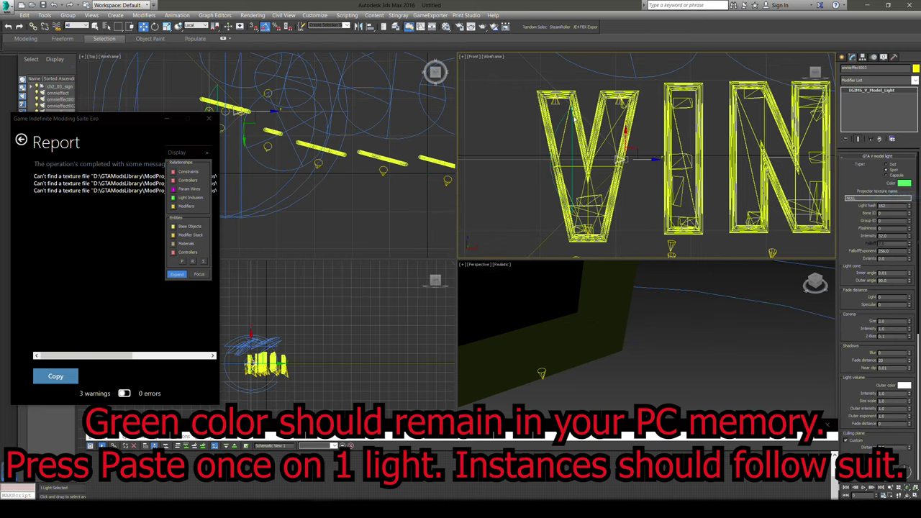
pyautogui.click(619, 98)
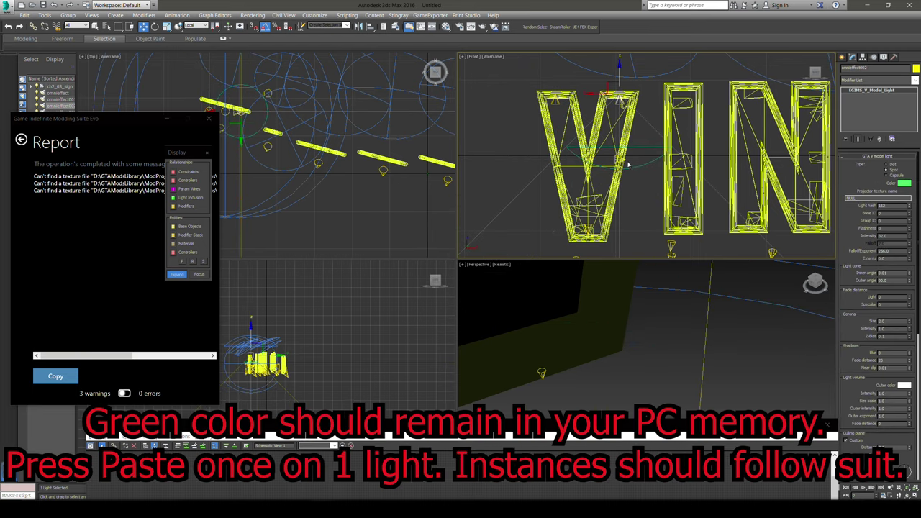
# Clone the sideways light on the V's right arm as an instance further down near the letter's base
pyautogui.click(627, 154)
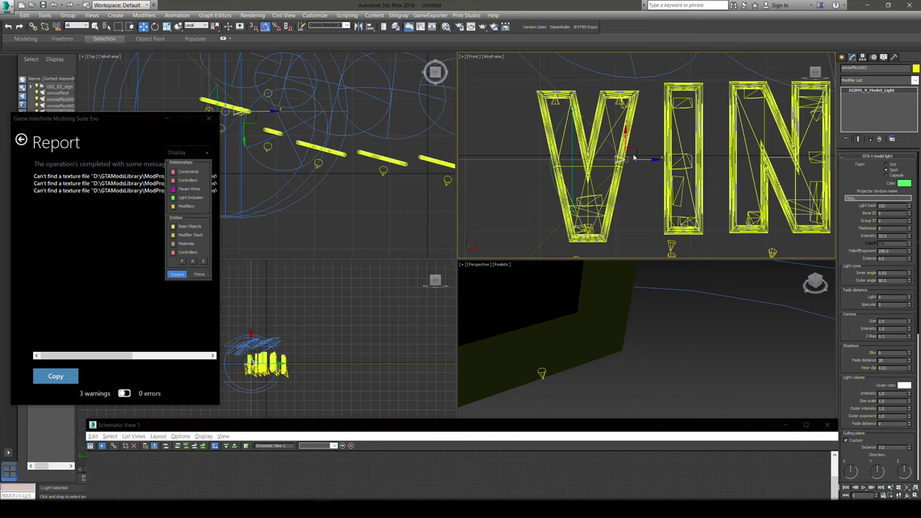
pyautogui.keyDown('shift'); pyautogui.moveTo(627, 154); pyautogui.dragTo(617, 206); pyautogui.keyUp('shift')
pyautogui.click(461, 291)
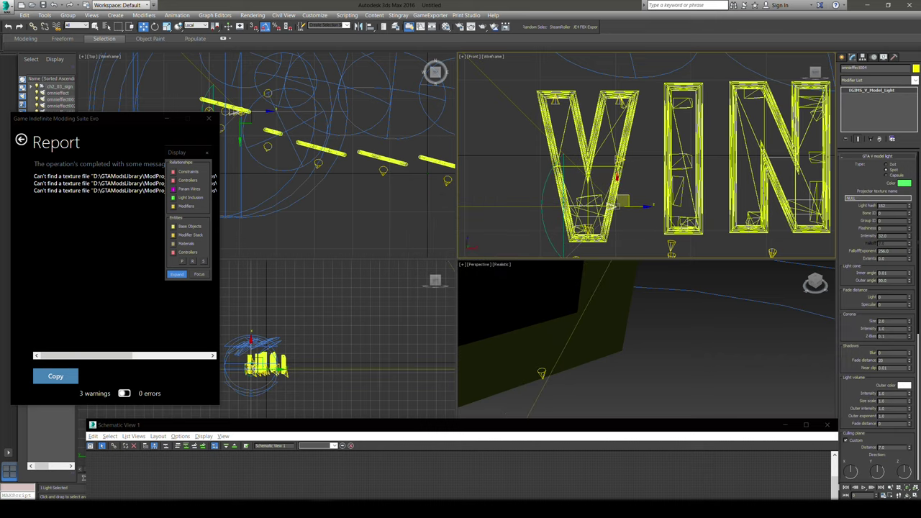
# Clone the light from the V's right arm as an independent copy at the centre of the V
pyautogui.keyDown('shift'); pyautogui.moveTo(622, 201); pyautogui.dragTo(639, 108); pyautogui.keyUp('shift')
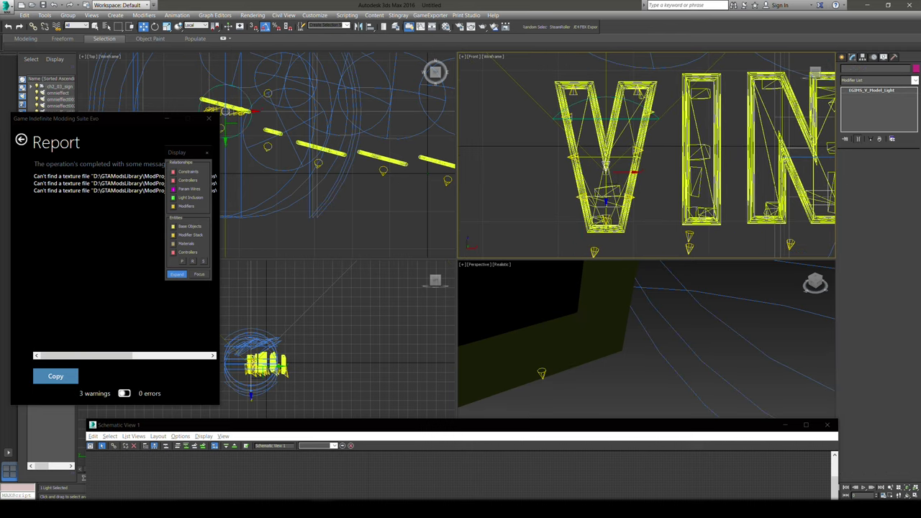
pyautogui.keyDown('shift'); pyautogui.moveTo(606, 174); pyautogui.dragTo(606, 171); pyautogui.keyUp('shift')
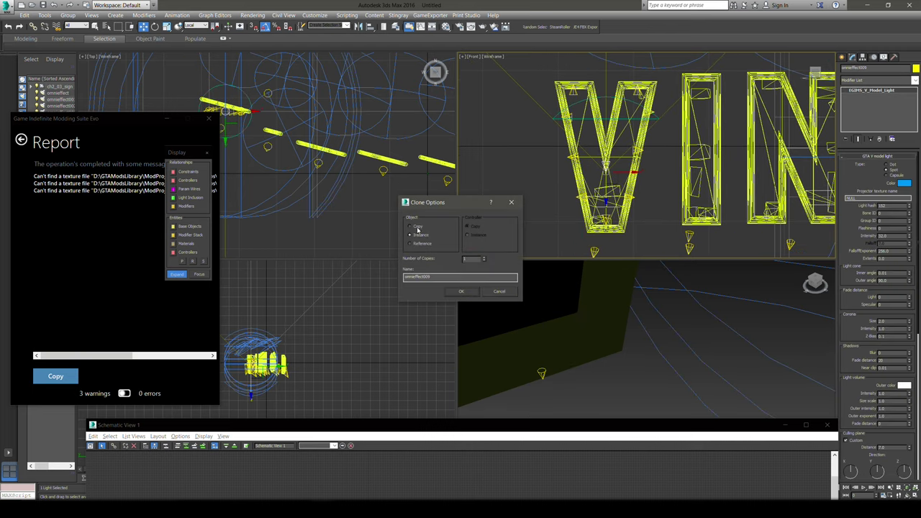
pyautogui.click(461, 291)
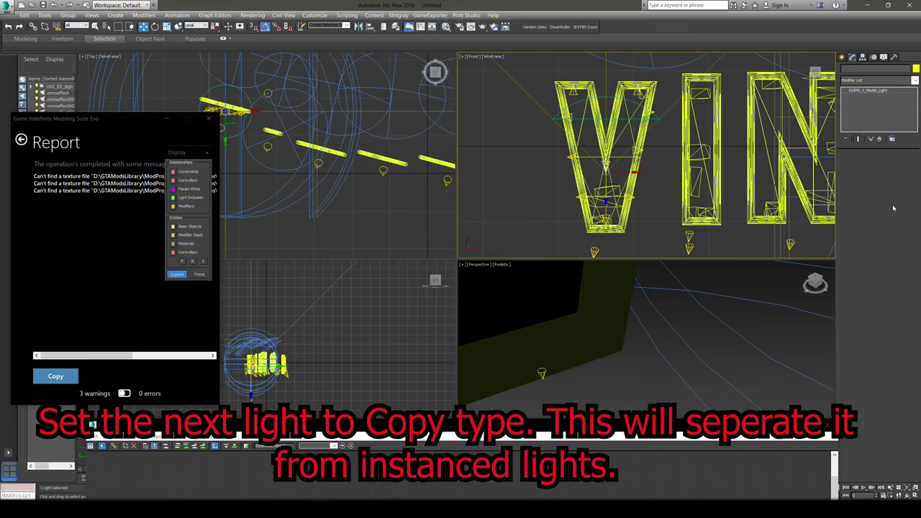
# Paste the copied green color onto the new light at the V's centre
pyautogui.click(605, 219)
pyautogui.rightClick(901, 185)
pyautogui.click(892, 199)
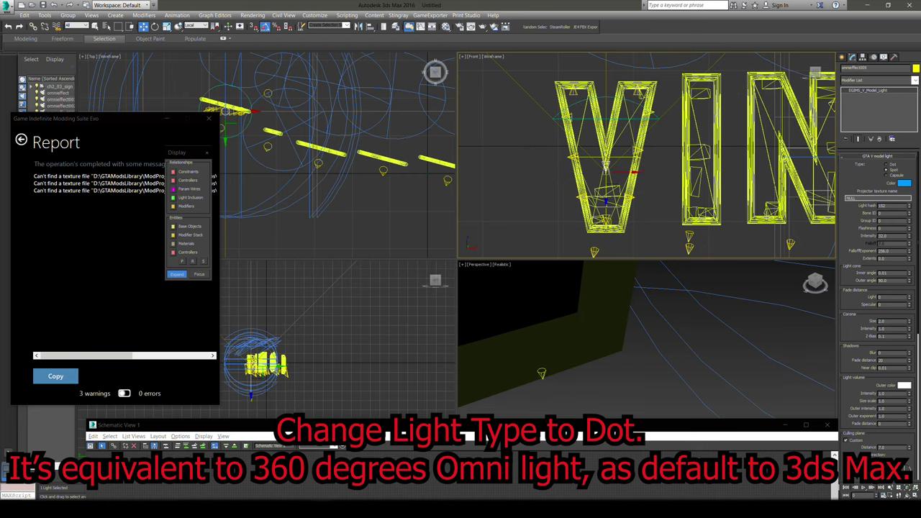
pyautogui.rightClick(902, 184)
pyautogui.click(892, 200)
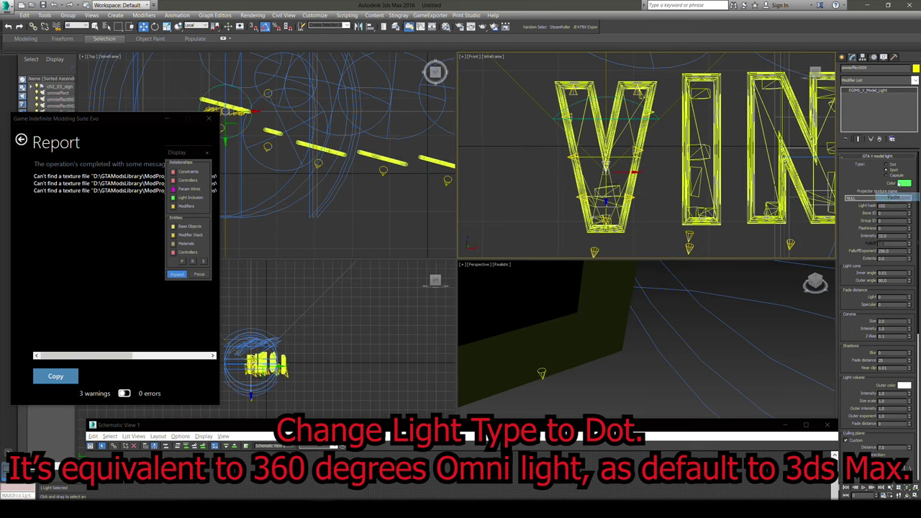
# Lighten the centre light's color to a pale green and change its type to Dot
pyautogui.click(902, 184)
pyautogui.moveTo(319, 92); pyautogui.dragTo(282, 92)
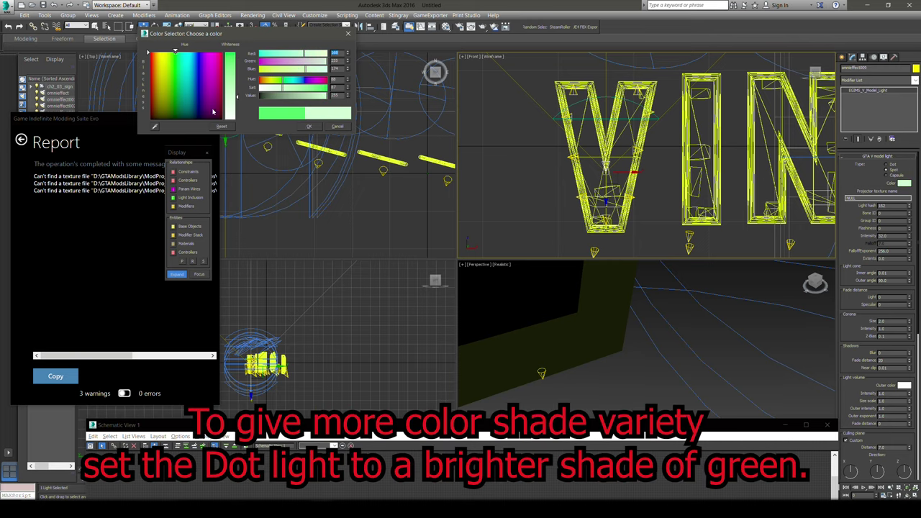
pyautogui.moveTo(282, 91)
pyautogui.mouseDown()
pyautogui.moveTo(260, 91)
pyautogui.moveTo(280, 91)
pyautogui.mouseUp()
pyautogui.click(308, 127)
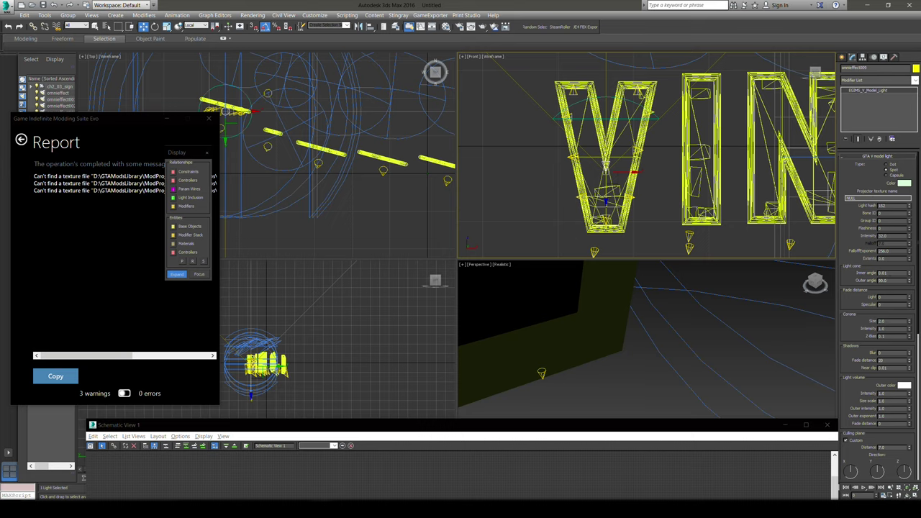
pyautogui.click(887, 164)
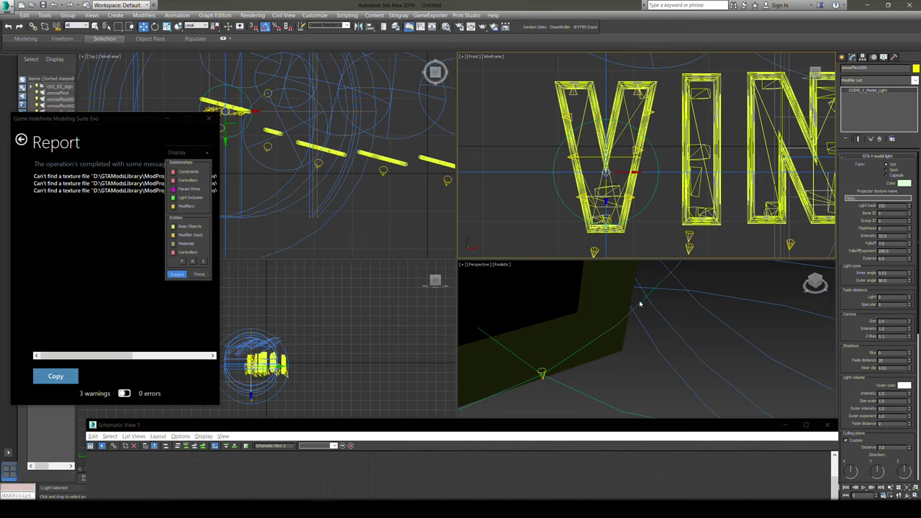
# Nudge the Dot light slightly forward from the V's face where the two arms meet
pyautogui.scroll(-3, 639, 305)
pyautogui.moveTo(640, 310); pyautogui.dragTo(593, 338, button='middle')
pyautogui.scroll(-3, 640, 360)
pyautogui.keyDown('alt'); pyautogui.moveTo(648, 159); pyautogui.dragTo(590, 180, button='middle'); pyautogui.keyUp('alt')
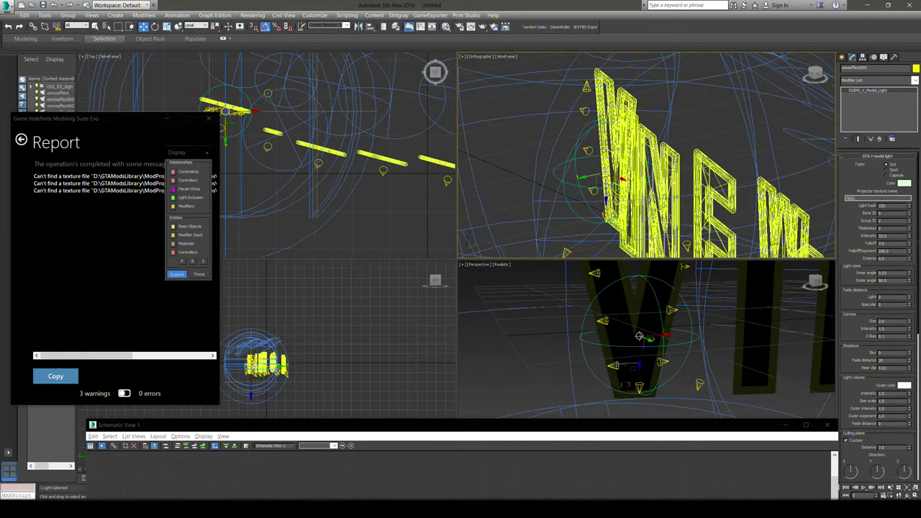
pyautogui.moveTo(639, 336); pyautogui.dragTo(641, 337)
pyautogui.moveTo(641, 337)
pyautogui.keyDown('alt'); pyautogui.mouseDown(button='middle')
pyautogui.moveTo(683, 340)
pyautogui.moveTo(651, 343)
pyautogui.mouseUp(button='middle'); pyautogui.keyUp('alt')
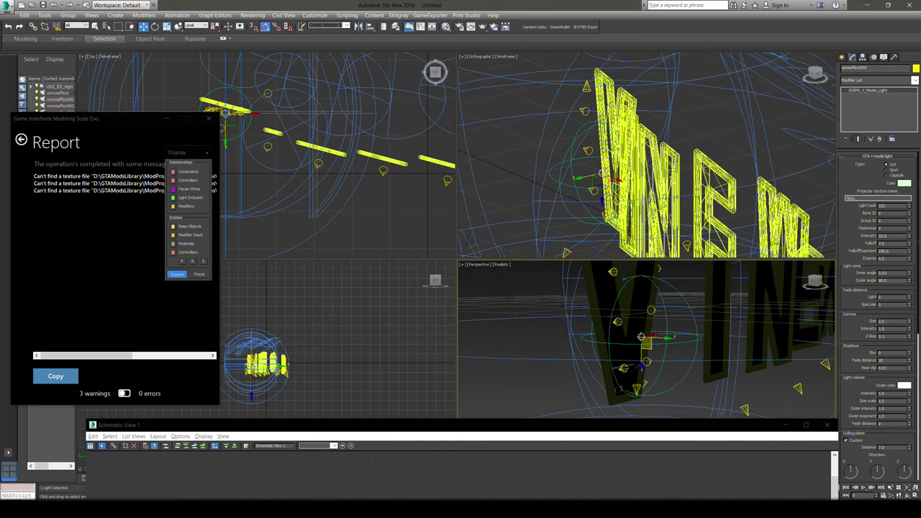
pyautogui.scroll(3, 649, 342)
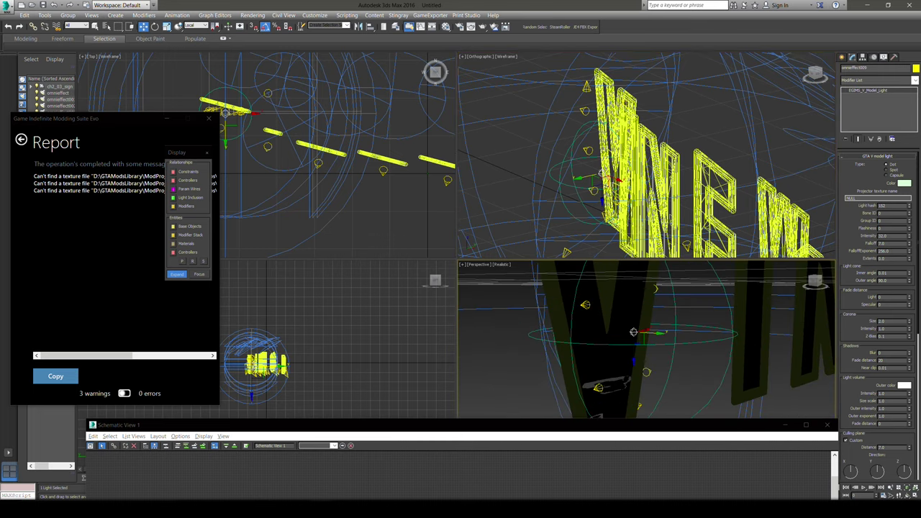
pyautogui.middleClick(604, 216)
pyautogui.press('f')
pyautogui.scroll(-3, 604, 218)
pyautogui.moveTo(604, 218); pyautogui.dragTo(604, 172, button='middle')
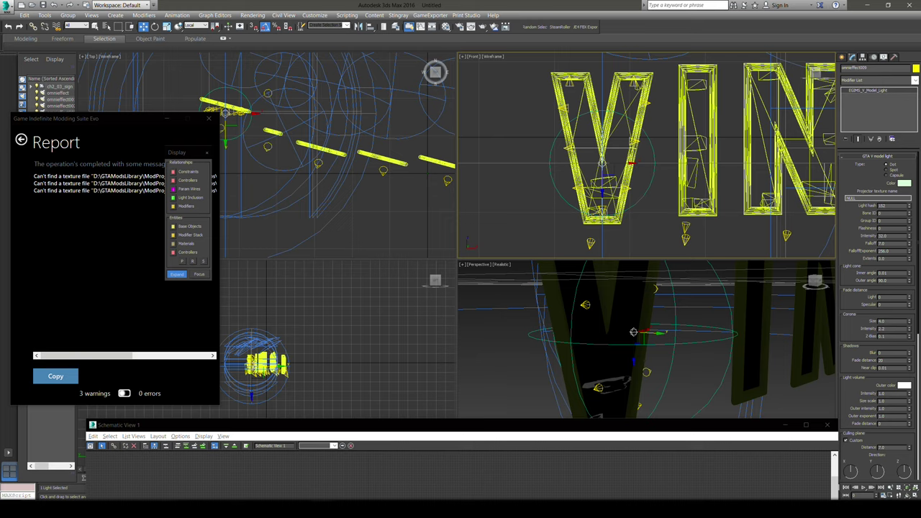
# Clone the Dot light as an instance straight down toward the V's base
pyautogui.moveTo(633, 332); pyautogui.dragTo(633, 389)
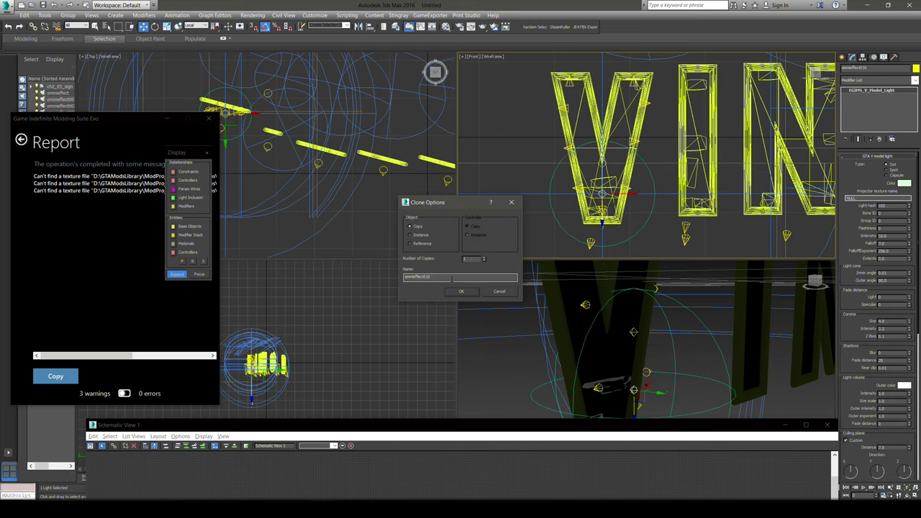
pyautogui.click(420, 235)
pyautogui.click(461, 290)
pyautogui.rightClick(610, 175)
pyautogui.click(622, 187)
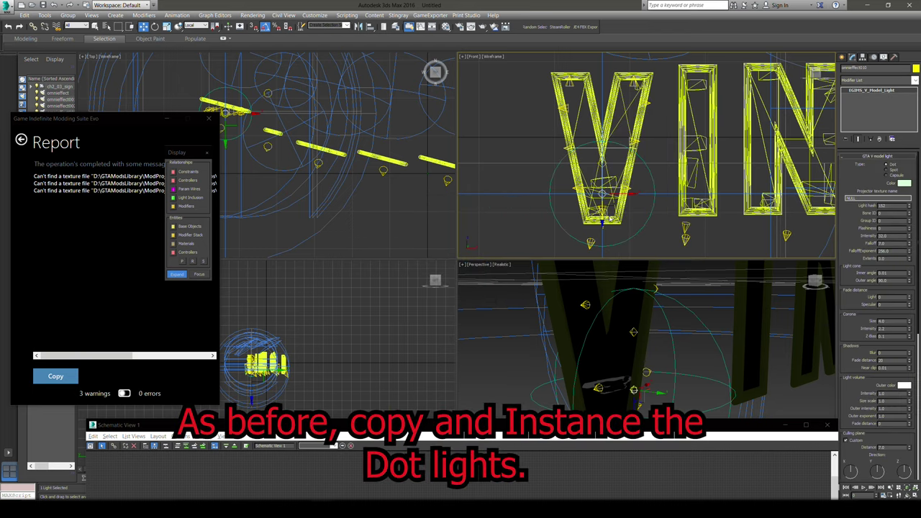
# Place the instanced Dot lights on the V's two upper arms and lower the central Dot light toward the base
pyautogui.moveTo(608, 199)
pyautogui.mouseDown()
pyautogui.moveTo(630, 118)
pyautogui.moveTo(588, 129)
pyautogui.mouseUp()
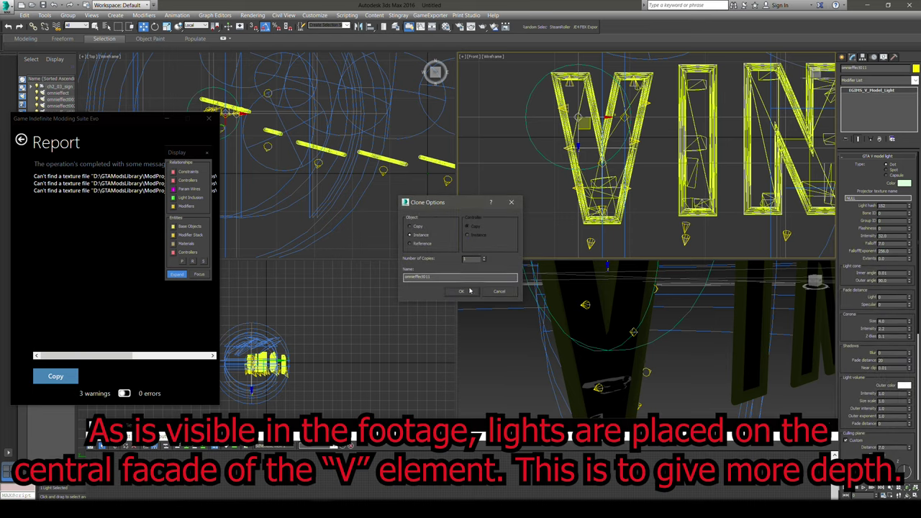
pyautogui.click(468, 290)
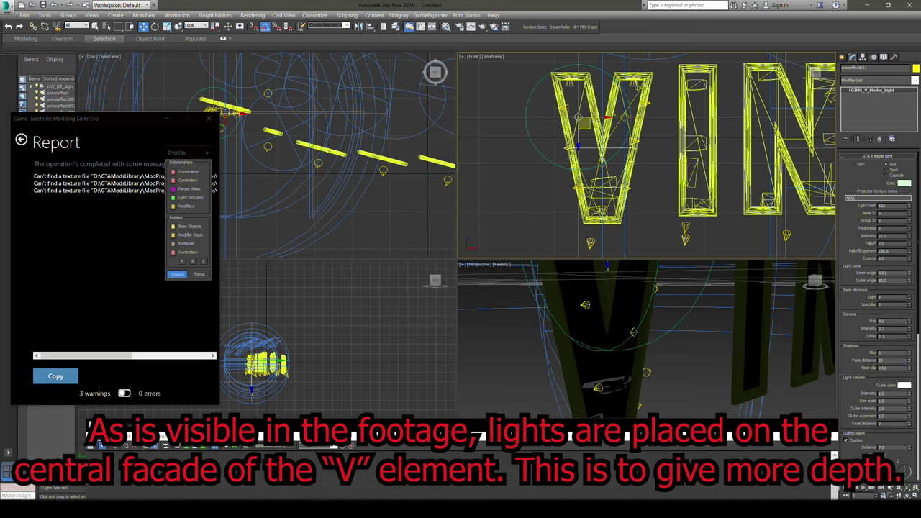
pyautogui.click(602, 162)
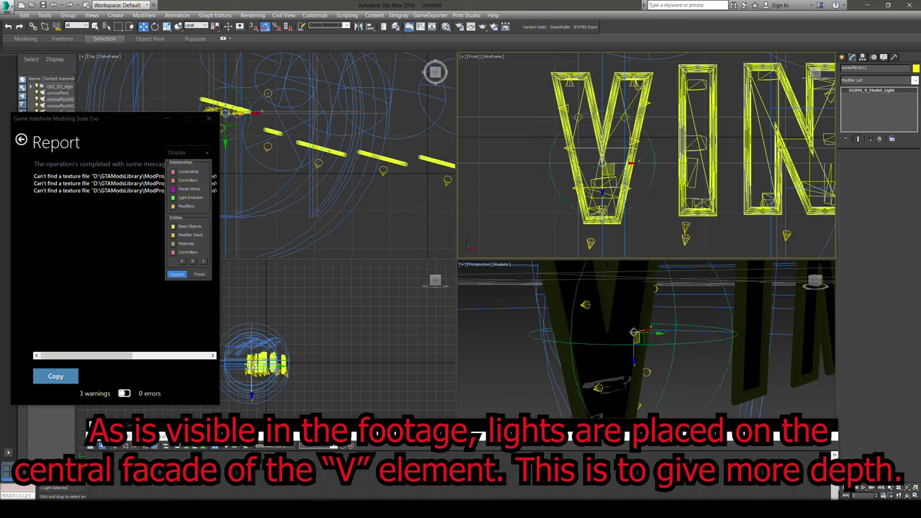
pyautogui.moveTo(633, 332); pyautogui.dragTo(633, 367)
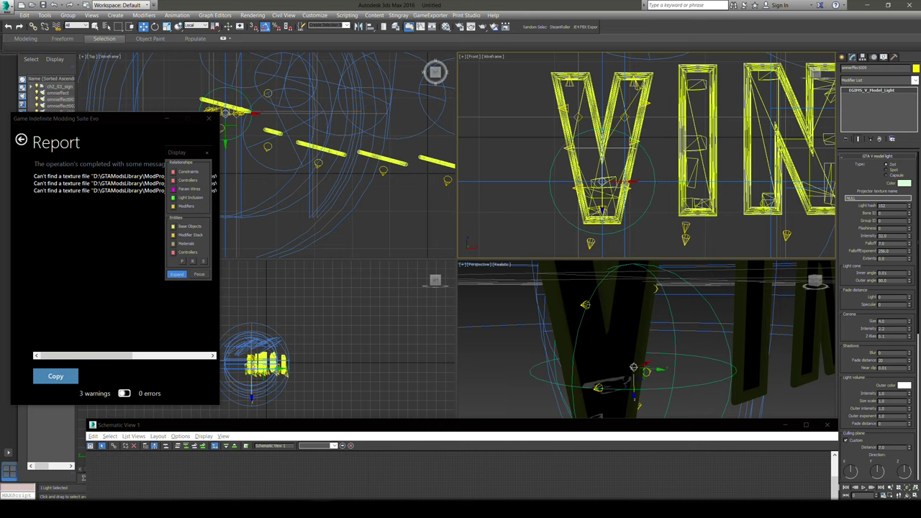
# Link all the omnieffect lights to the ch2_03_sign object in the Schematic View
pyautogui.moveTo(404, 424); pyautogui.dragTo(512, 108)
pyautogui.moveTo(622, 174); pyautogui.dragTo(401, 166, button='middle')
pyautogui.scroll(-1, 401, 165)
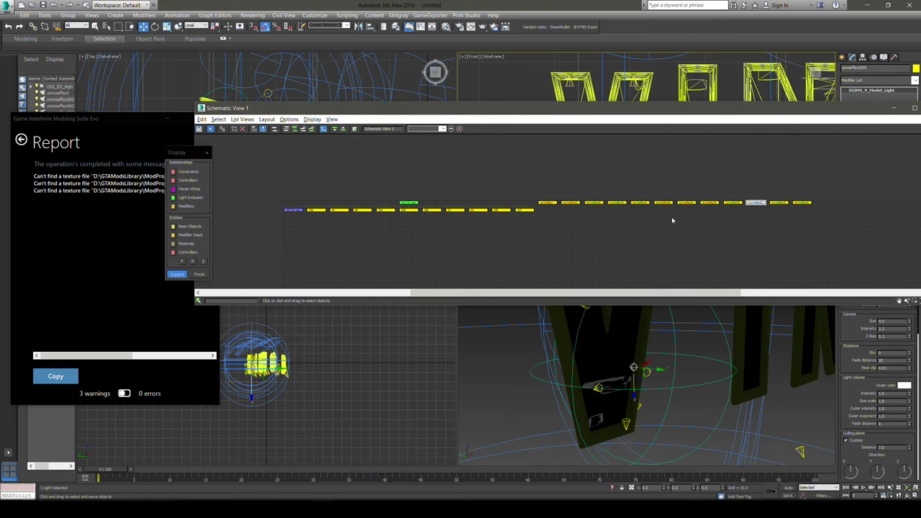
pyautogui.click(726, 220)
pyautogui.moveTo(879, 219); pyautogui.dragTo(540, 190)
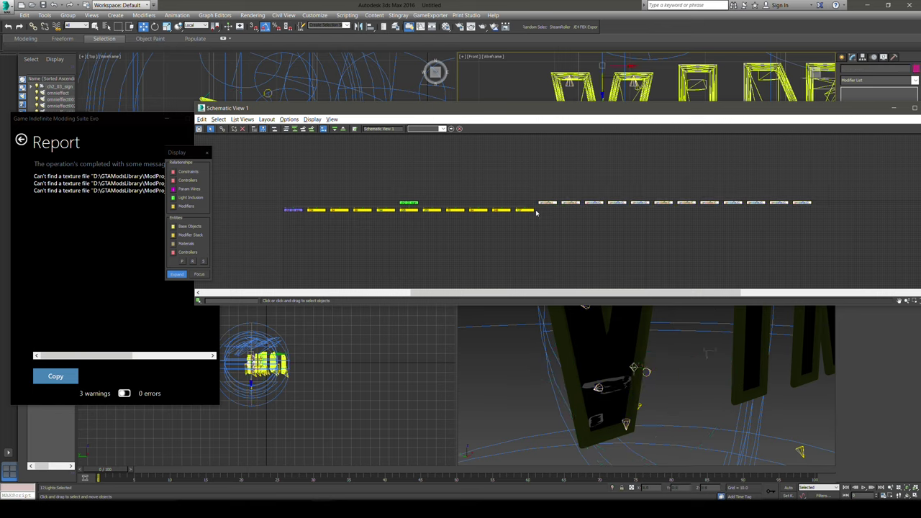
pyautogui.click(222, 128)
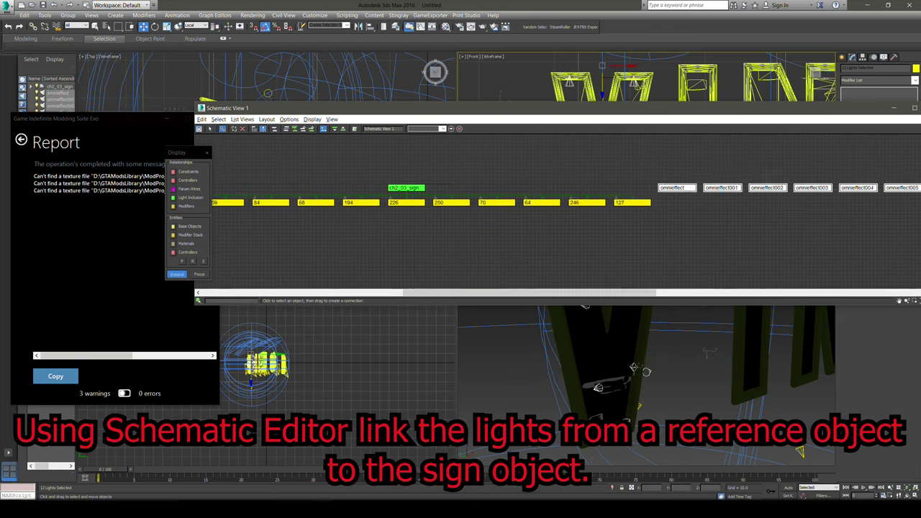
pyautogui.moveTo(712, 188); pyautogui.dragTo(451, 192)
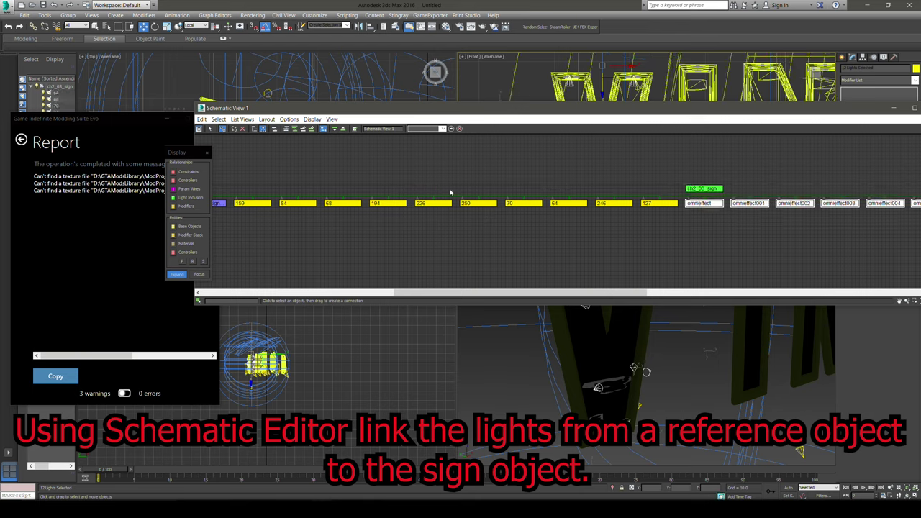
pyautogui.click(674, 246)
pyautogui.scroll(-3, 674, 244)
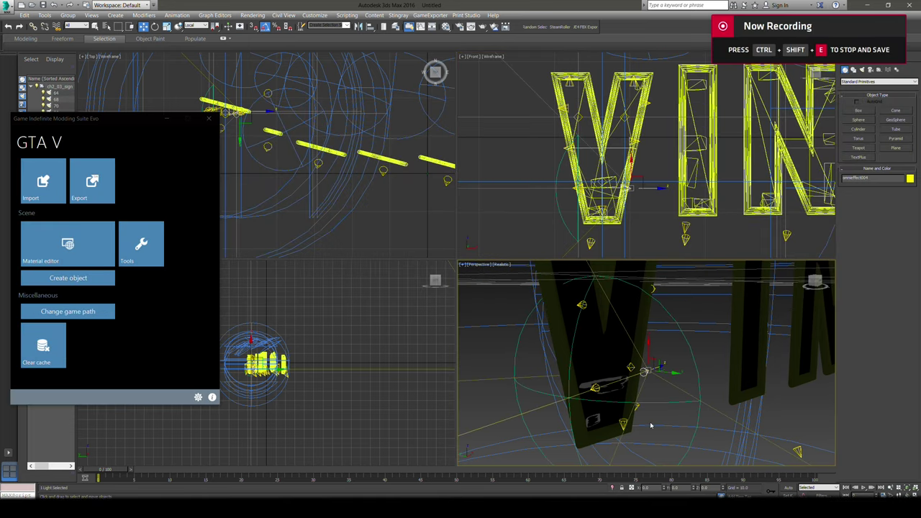
# Check the parameters of the original light below the V, then set the Corona size to 0 on the lower-left spot light
pyautogui.scroll(-2, 651, 425)
pyautogui.click(661, 443)
pyautogui.click(852, 57)
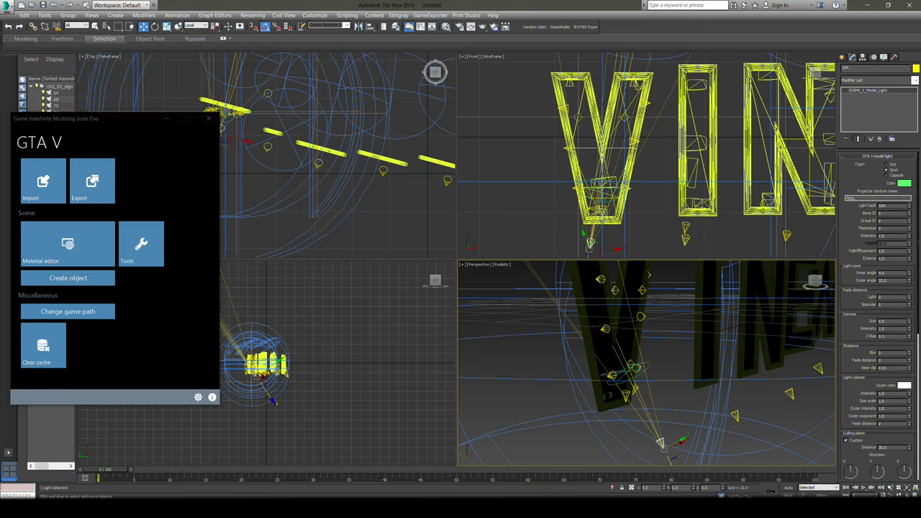
pyautogui.click(612, 374)
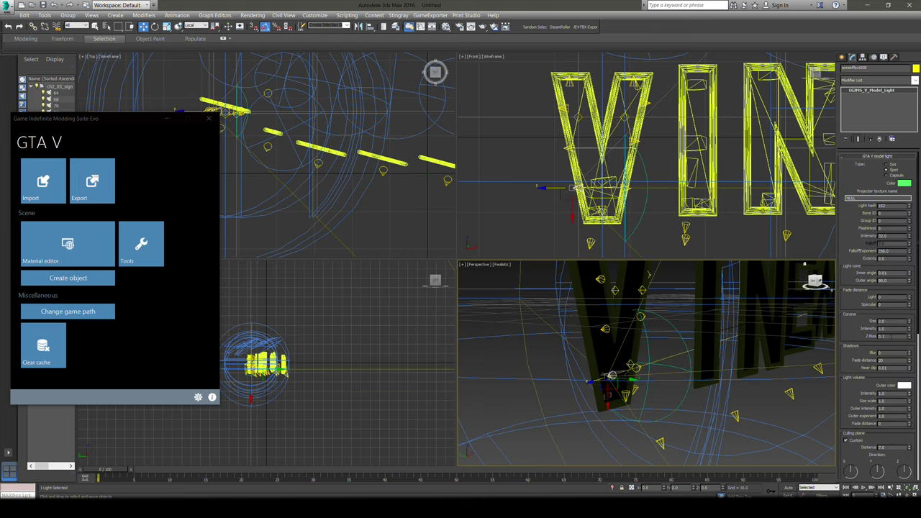
pyautogui.moveTo(683, 358); pyautogui.dragTo(679, 358, button='middle')
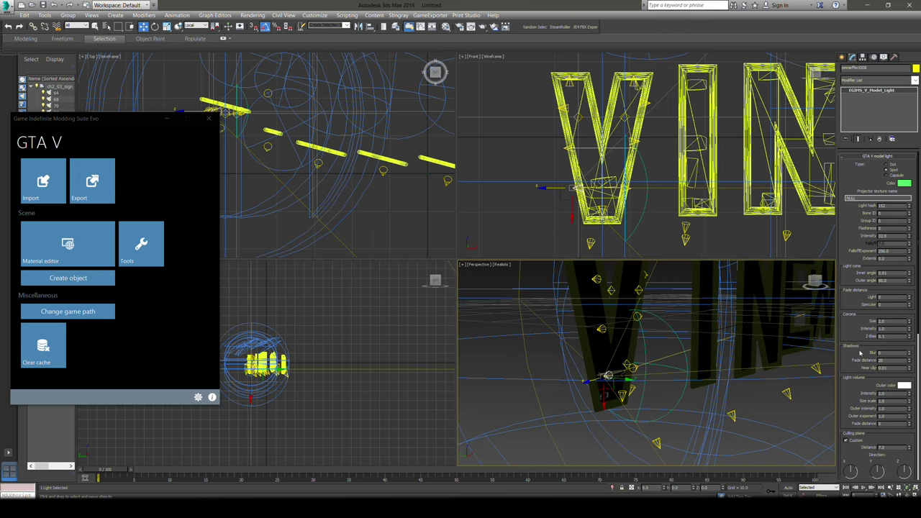
pyautogui.write('0')
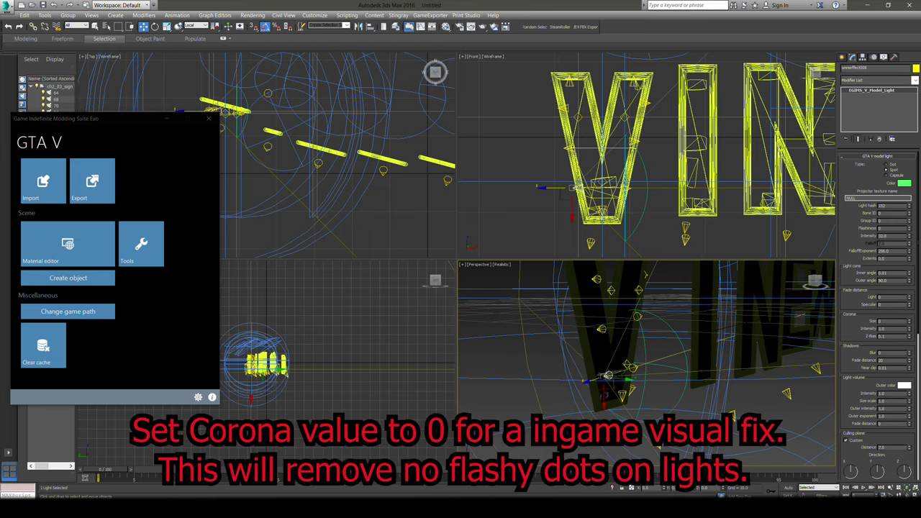
# Restrict the selection filter to Lights so that the sign mesh cannot be picked
pyautogui.moveTo(621, 398); pyautogui.dragTo(617, 400, button='middle')
pyautogui.click(620, 374)
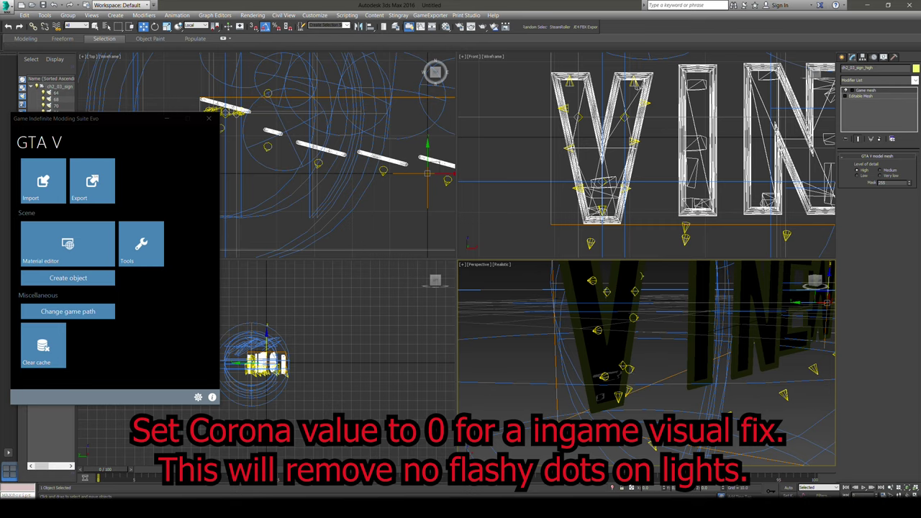
pyautogui.click(630, 368)
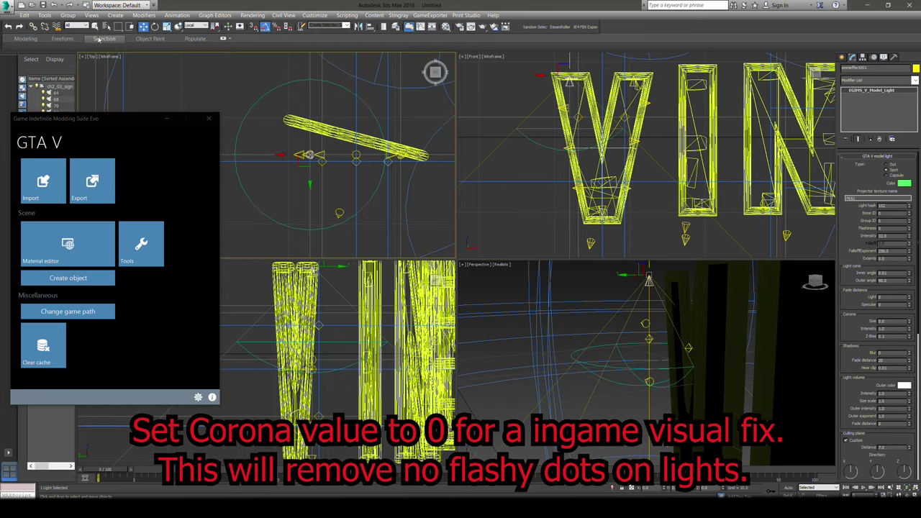
pyautogui.click(75, 26)
pyautogui.click(74, 50)
pyautogui.moveTo(265, 125); pyautogui.dragTo(309, 142, button='middle')
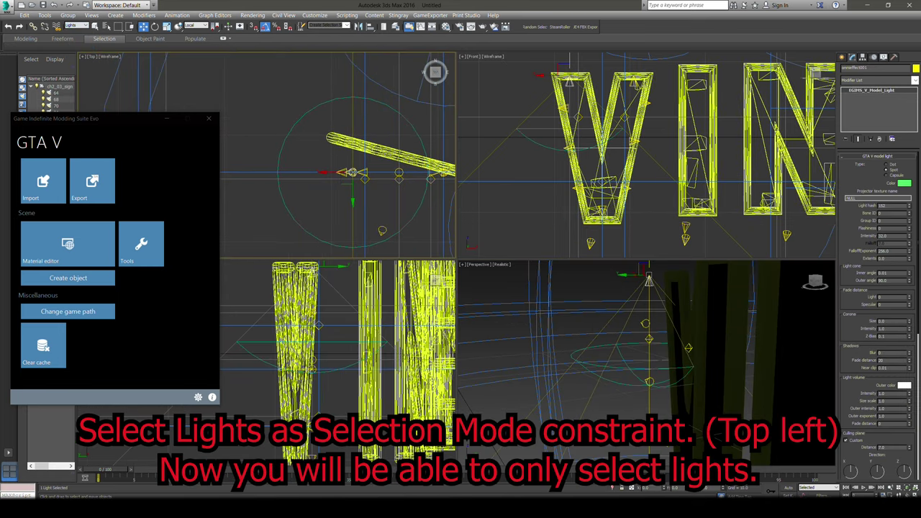
# Select all the V's framing and Dot lights and rotate them -15° about their selection center in the Top view
pyautogui.click(353, 172)
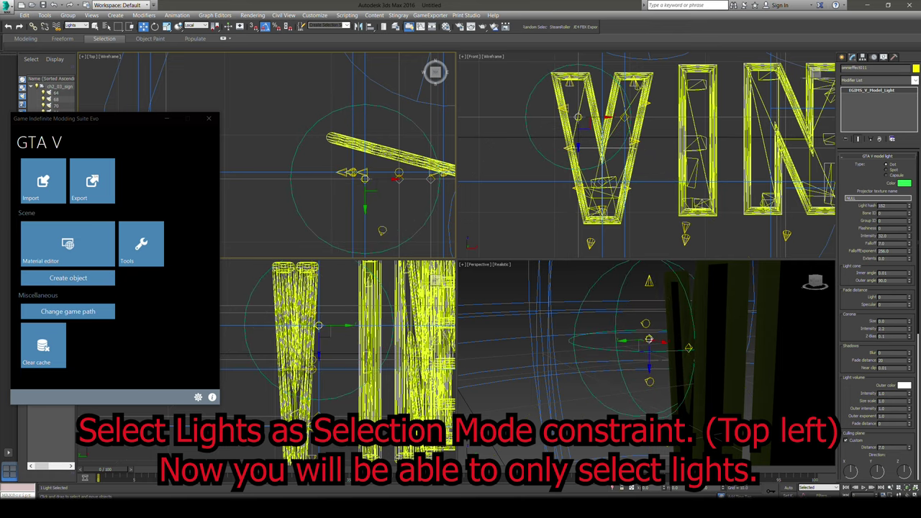
pyautogui.keyDown('ctrl'); pyautogui.click(353, 172); pyautogui.keyUp('ctrl')
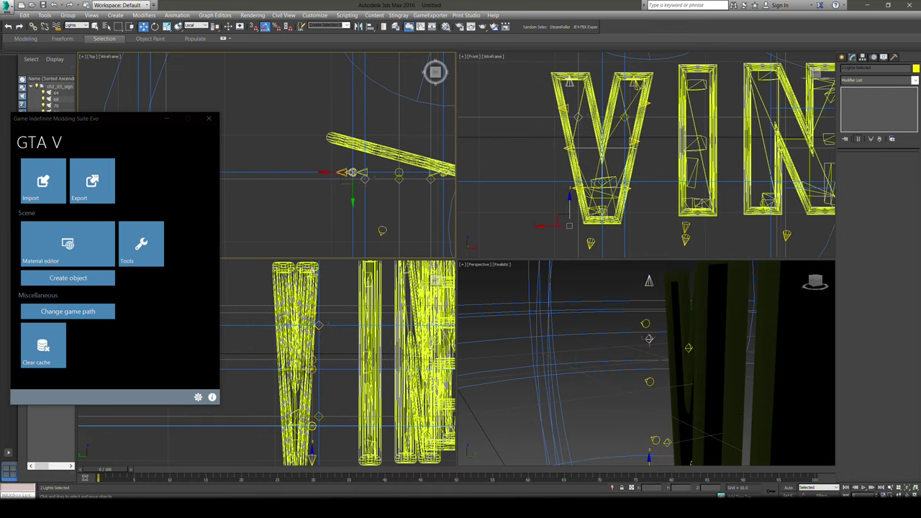
pyautogui.moveTo(412, 203); pyautogui.dragTo(356, 204, button='middle')
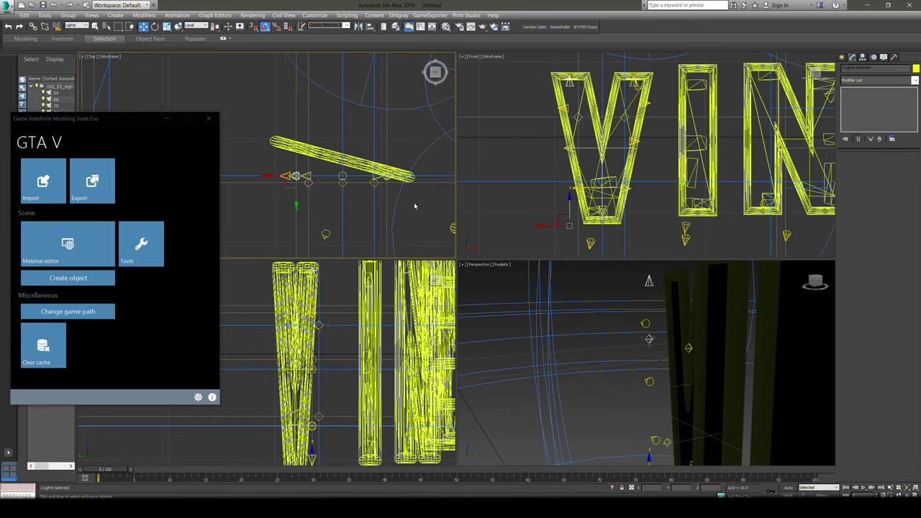
pyautogui.press('e')
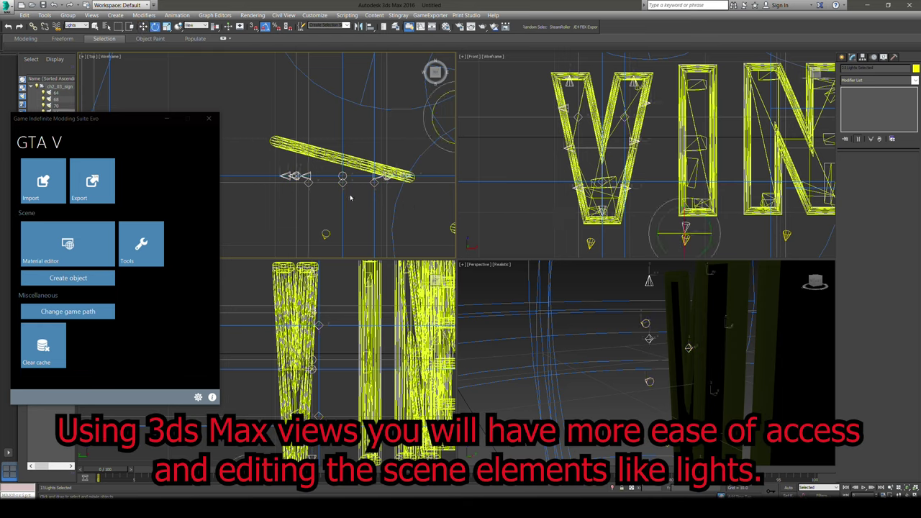
pyautogui.moveTo(394, 180); pyautogui.dragTo(363, 186, button='middle')
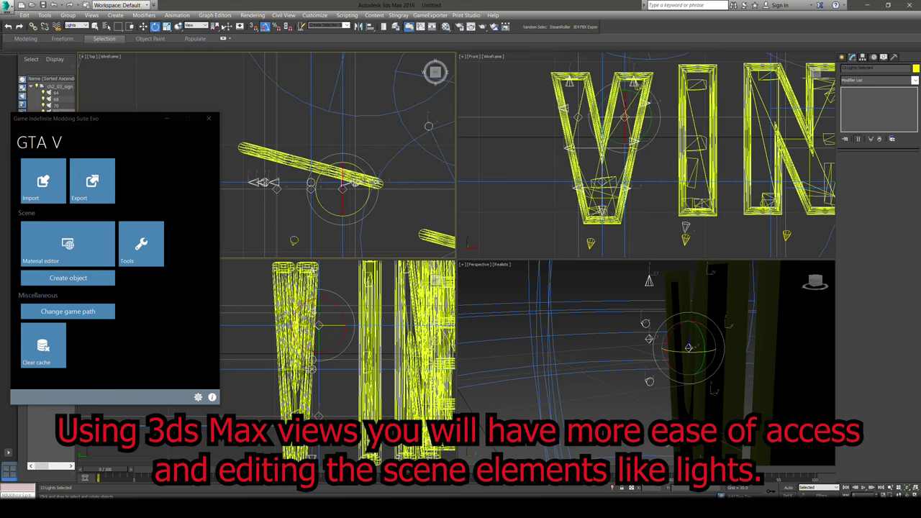
pyautogui.moveTo(216, 26); pyautogui.dragTo(216, 46)
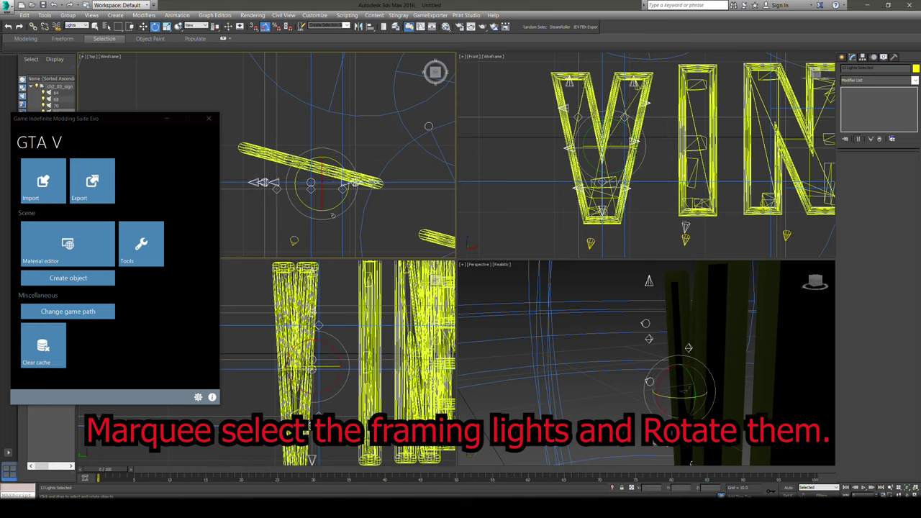
pyautogui.moveTo(331, 206); pyautogui.dragTo(325, 209)
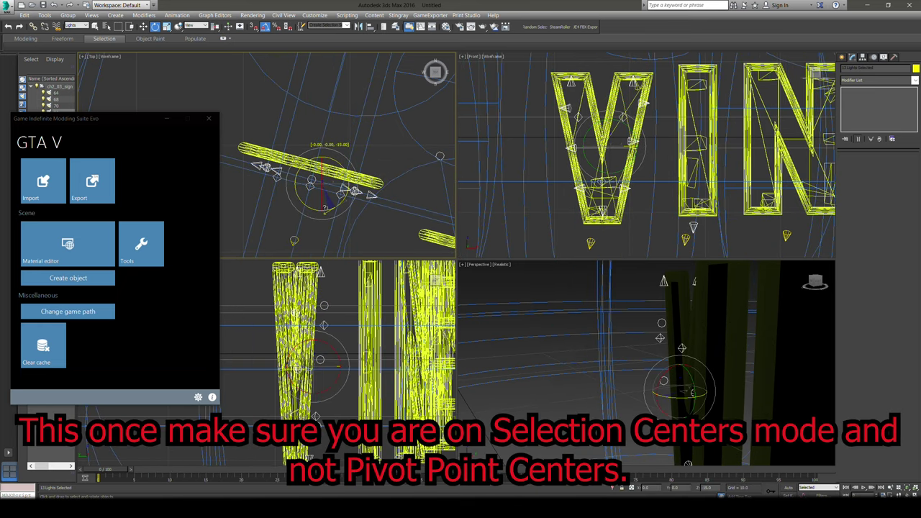
pyautogui.press('w')
pyautogui.moveTo(334, 208); pyautogui.dragTo(335, 196)
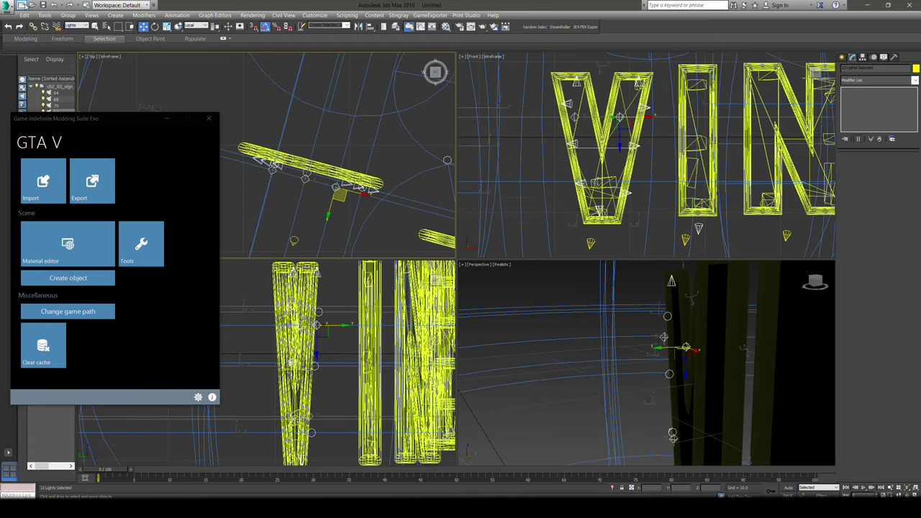
pyautogui.click(53, 6)
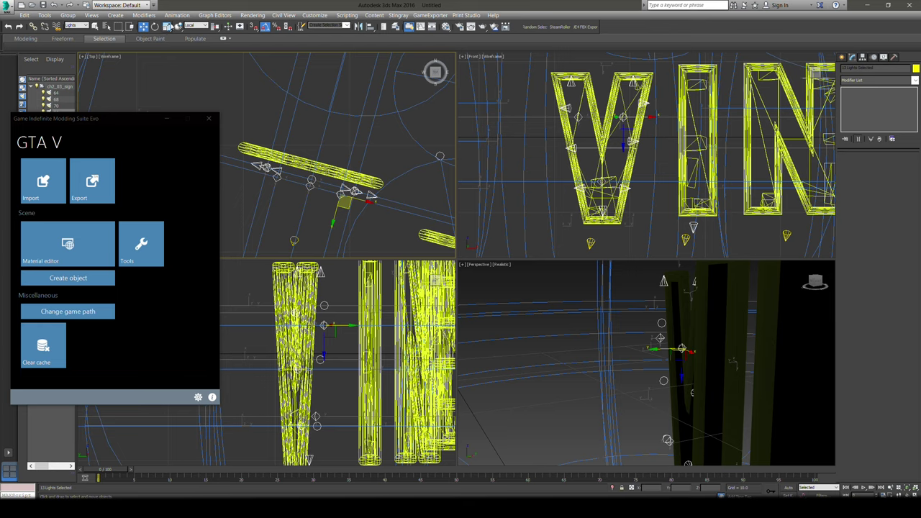
pyautogui.click(167, 26)
pyautogui.press('w')
pyautogui.moveTo(214, 26); pyautogui.dragTo(216, 49)
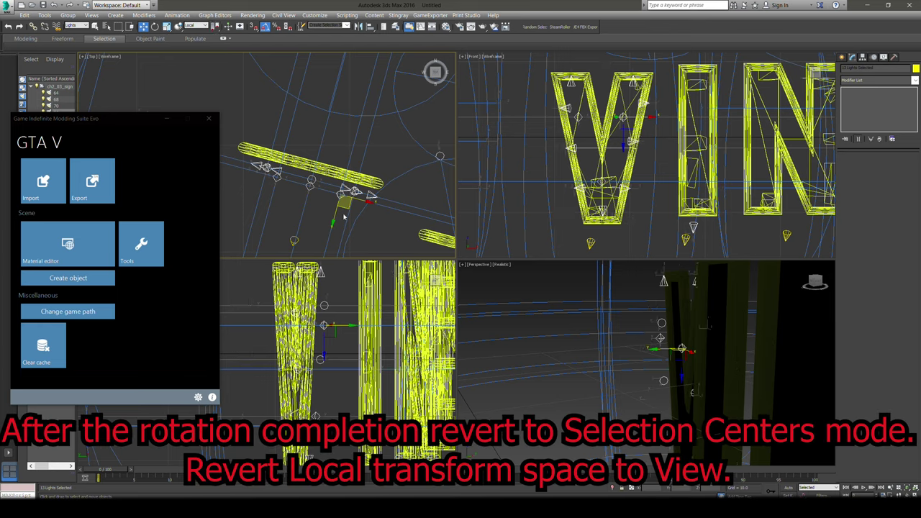
pyautogui.moveTo(345, 203); pyautogui.dragTo(342, 199)
pyautogui.keyDown('alt'); pyautogui.moveTo(633, 345); pyautogui.dragTo(733, 349, button='middle'); pyautogui.keyUp('alt')
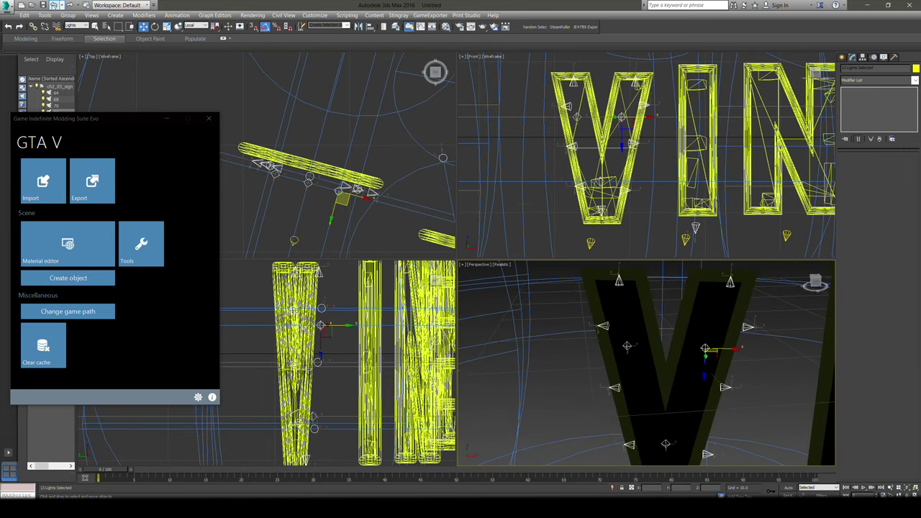
pyautogui.click(54, 5)
pyautogui.moveTo(361, 200); pyautogui.dragTo(354, 198)
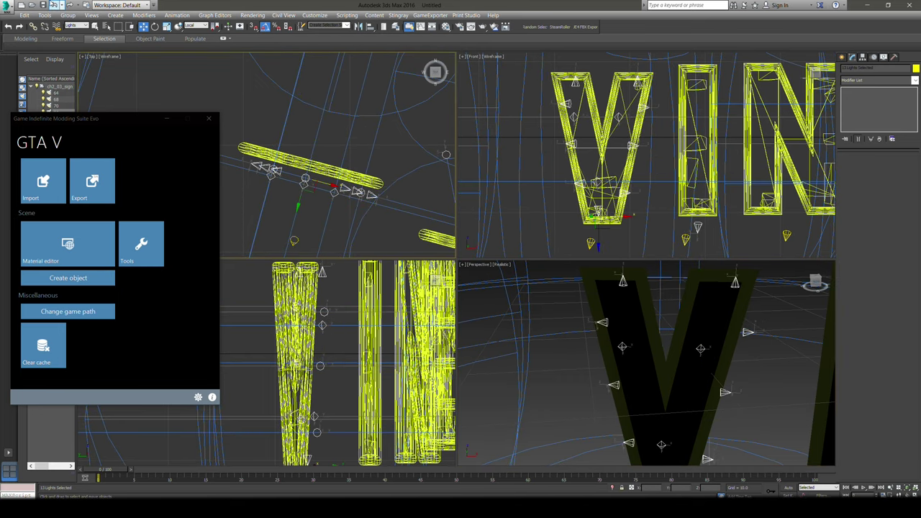
pyautogui.click(54, 5)
# Set the reference coordinate system to View and move the V's selected lights back against the letter's face
pyautogui.click(190, 27)
pyautogui.click(190, 33)
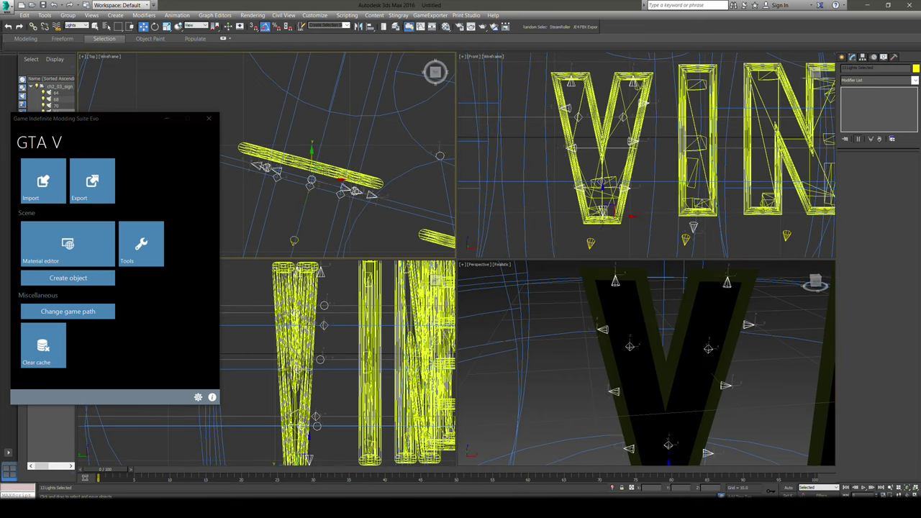
pyautogui.moveTo(320, 171); pyautogui.dragTo(319, 163)
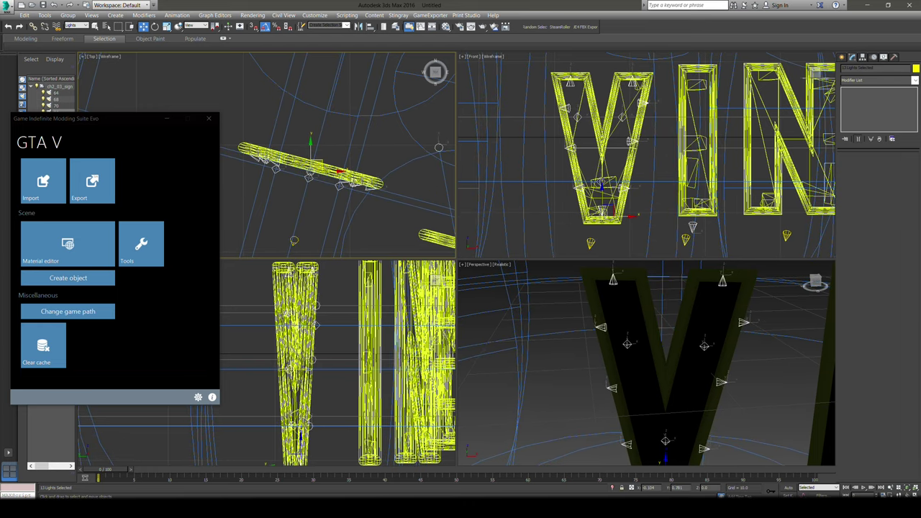
pyautogui.hotkey('ctrl', 'z')
pyautogui.hotkey('ctrl', 'z')
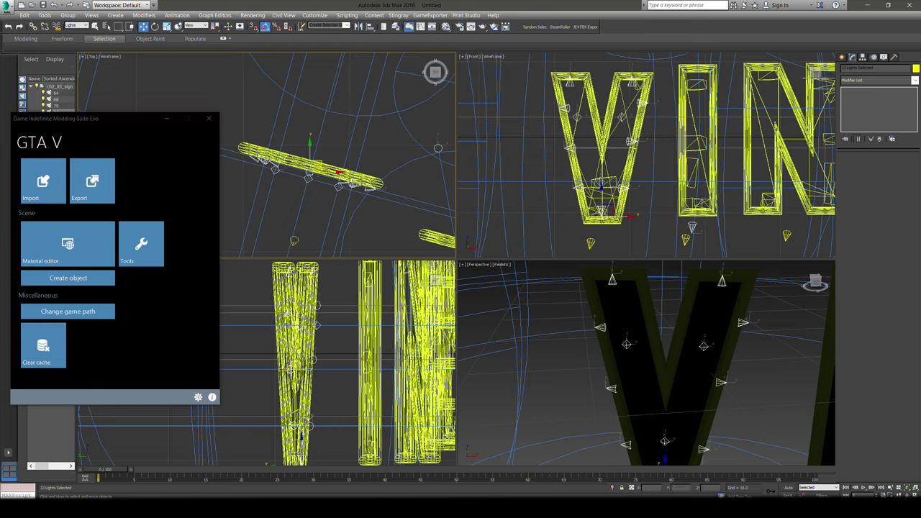
pyautogui.keyDown('alt'); pyautogui.moveTo(638, 328); pyautogui.dragTo(684, 338, button='middle'); pyautogui.keyUp('alt')
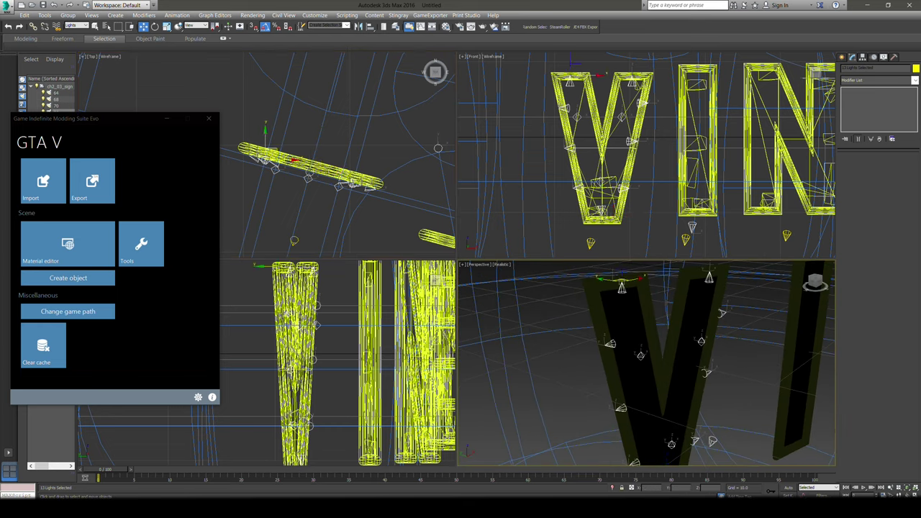
pyautogui.hotkey('ctrl', 'z')
pyautogui.hotkey('ctrl', 'z')
pyautogui.click(604, 344)
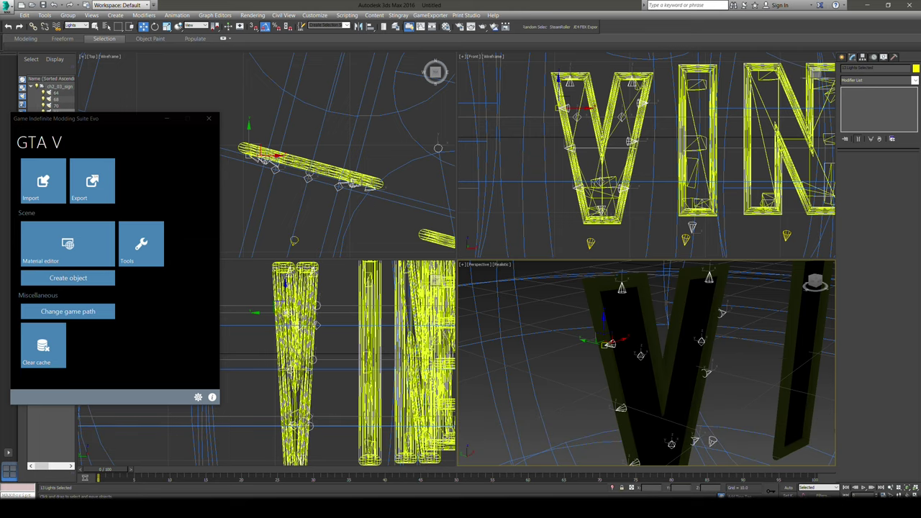
# Shift the three spot lights on the V's right arm inward in the Front view, inside the letter's outline
pyautogui.scroll(-3, 624, 155)
pyautogui.scroll(7, 634, 129)
pyautogui.click(643, 124)
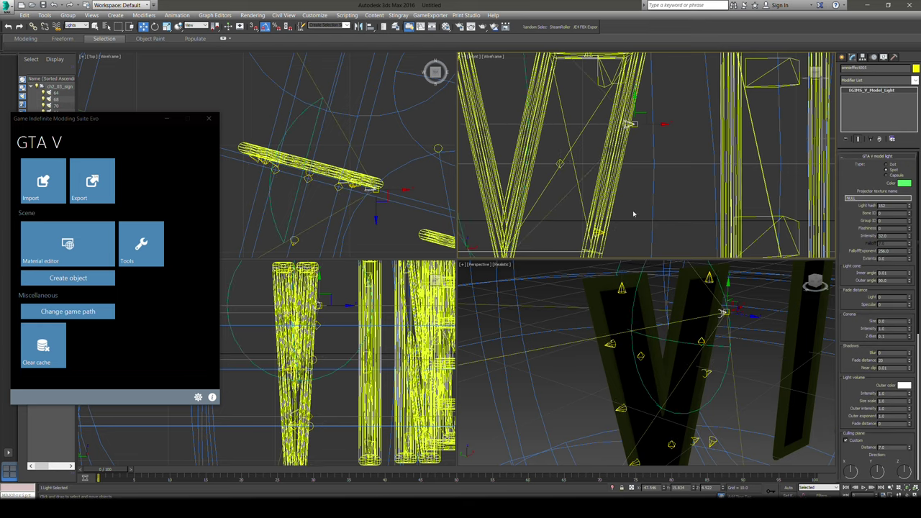
pyautogui.moveTo(633, 214); pyautogui.dragTo(620, 182, button='middle')
pyautogui.moveTo(626, 91); pyautogui.dragTo(603, 91)
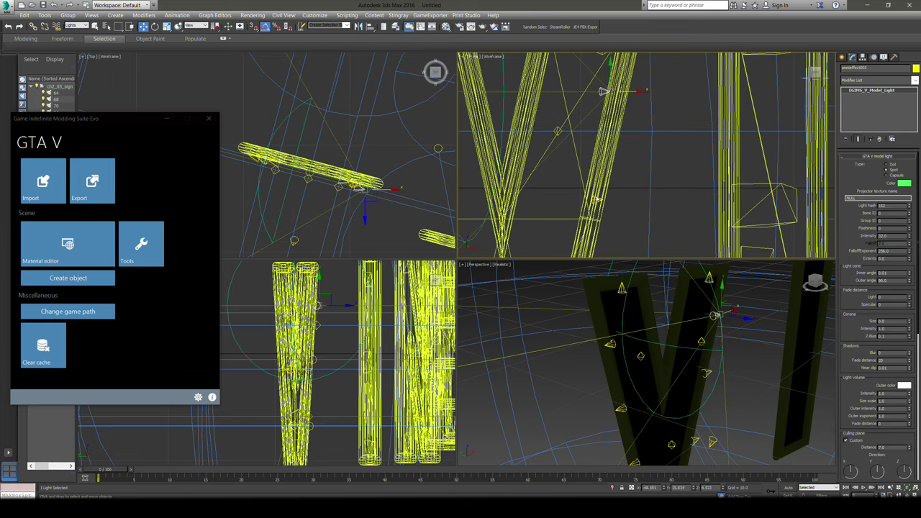
pyautogui.scroll(-3, 603, 91)
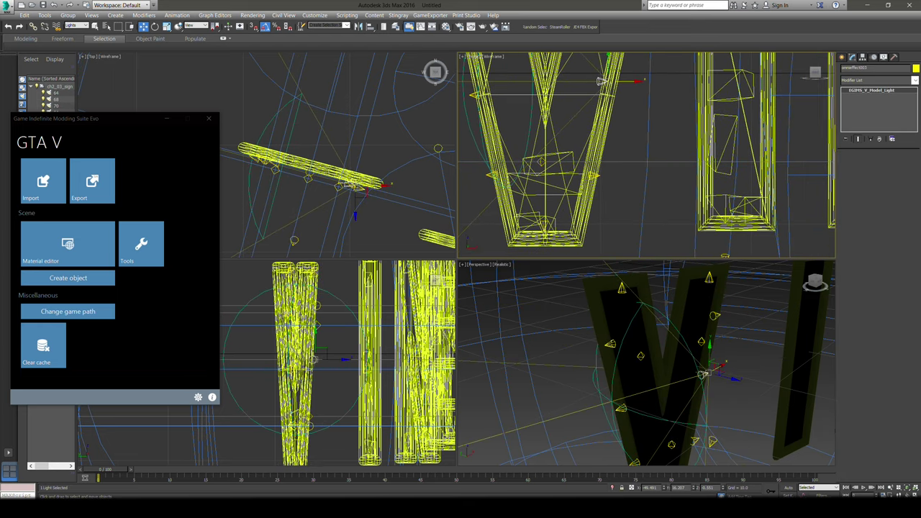
pyautogui.click(594, 174)
pyautogui.moveTo(594, 175); pyautogui.dragTo(582, 175)
# Shift the three spot lights on the V's left arm inward in the Front view, inside the letter's outline
pyautogui.moveTo(582, 175); pyautogui.dragTo(630, 166, button='middle')
pyautogui.click(539, 166)
pyautogui.moveTo(539, 167); pyautogui.dragTo(554, 166)
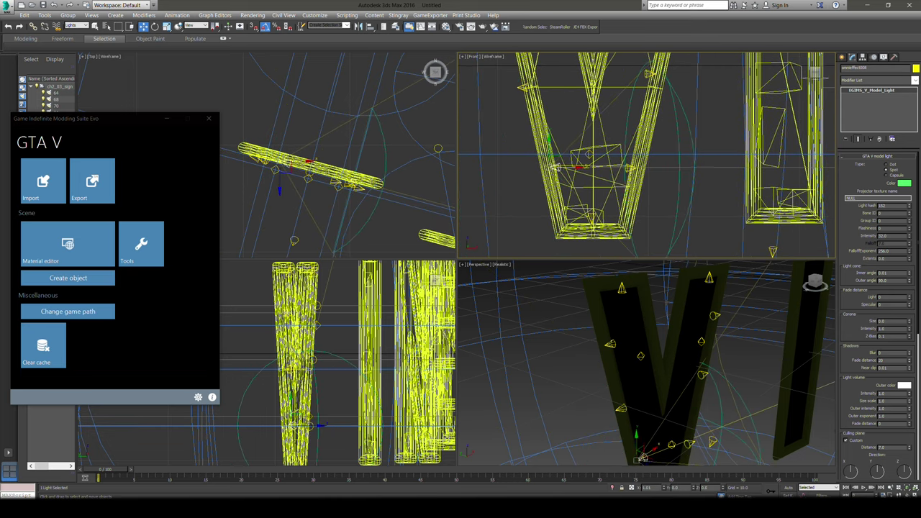
pyautogui.moveTo(559, 149); pyautogui.dragTo(578, 193, button='middle')
pyautogui.click(540, 131)
pyautogui.moveTo(541, 131); pyautogui.dragTo(555, 131)
pyautogui.moveTo(553, 131); pyautogui.dragTo(574, 234, button='middle')
pyautogui.moveTo(561, 148); pyautogui.dragTo(563, 153)
# Lower the two spot lights at the tops of the V's arms slightly and select the spot light at its base
pyautogui.click(692, 95)
pyautogui.keyDown('ctrl'); pyautogui.click(569, 95); pyautogui.keyUp('ctrl')
pyautogui.moveTo(692, 76); pyautogui.dragTo(692, 81)
pyautogui.moveTo(649, 181); pyautogui.dragTo(603, 21, button='middle')
pyautogui.click(587, 205)
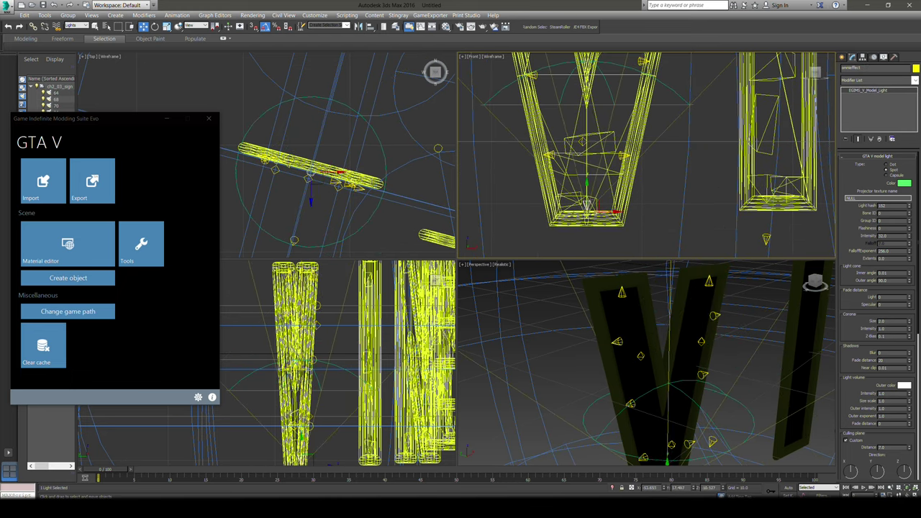
pyautogui.scroll(-2, 601, 152)
pyautogui.moveTo(609, 313)
pyautogui.keyDown('alt'); pyautogui.mouseDown(button='middle')
pyautogui.moveTo(631, 393)
pyautogui.moveTo(611, 308)
pyautogui.mouseUp(button='middle'); pyautogui.keyUp('alt')
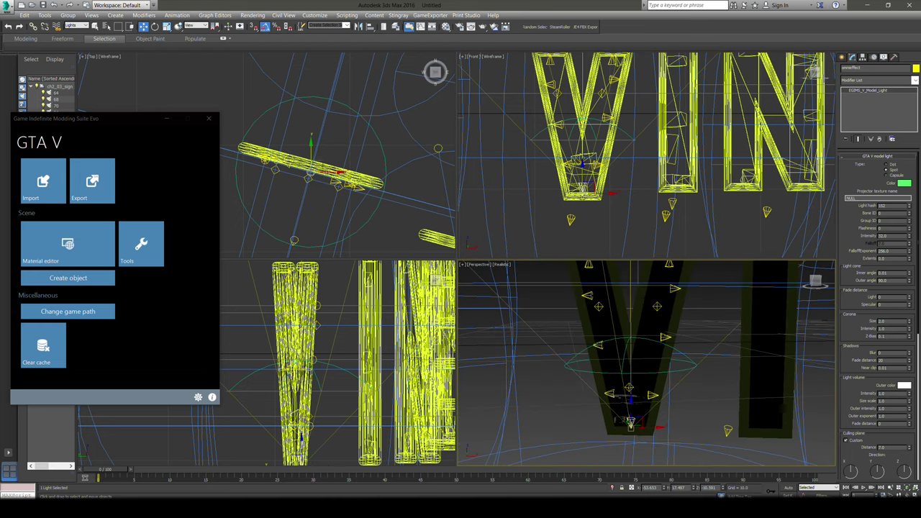
# Set the central Dot light's volume intensity to 5 and check the same setting on the upper-right Dot light
pyautogui.click(588, 295)
pyautogui.scroll(-2, 579, 159)
pyautogui.keyDown('alt'); pyautogui.moveTo(586, 295); pyautogui.dragTo(594, 328, button='middle'); pyautogui.keyUp('alt')
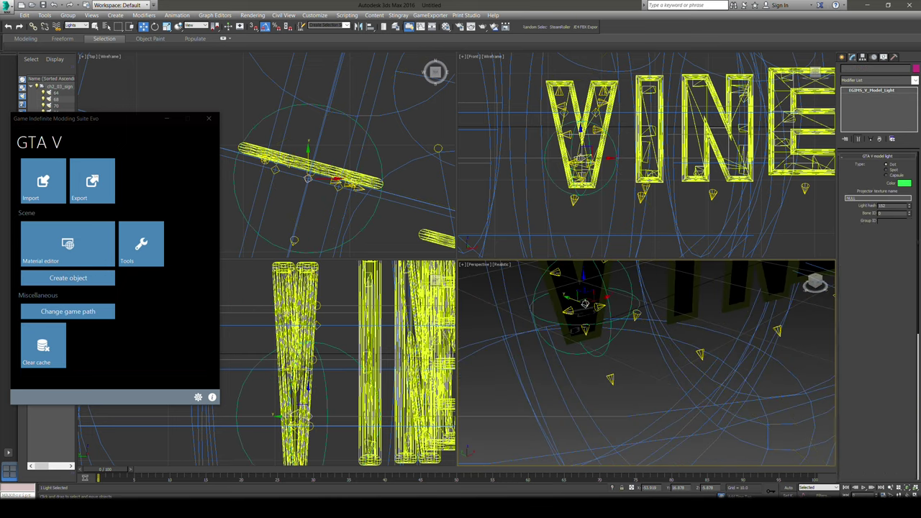
pyautogui.click(581, 287)
pyautogui.scroll(2, 582, 287)
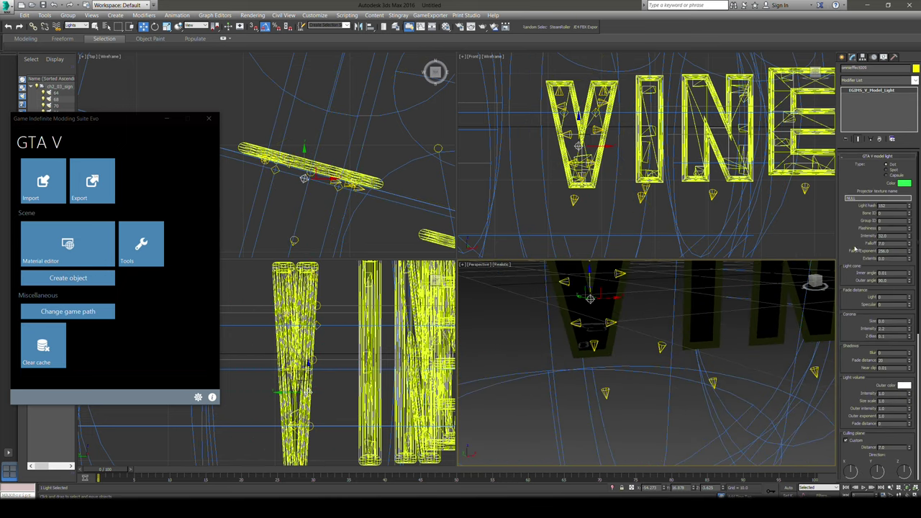
pyautogui.doubleClick(880, 393)
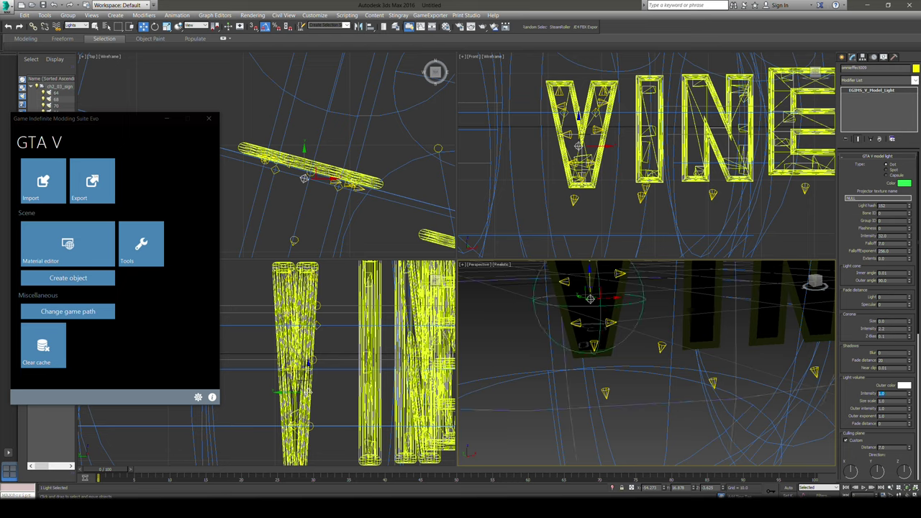
pyautogui.write('5')
pyautogui.press('Return')
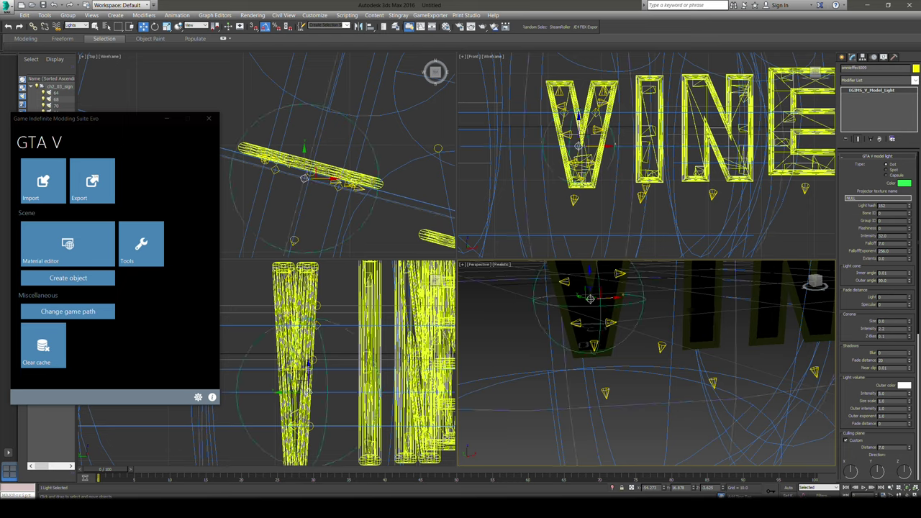
pyautogui.moveTo(607, 296); pyautogui.dragTo(604, 402, button='middle')
pyautogui.click(610, 362)
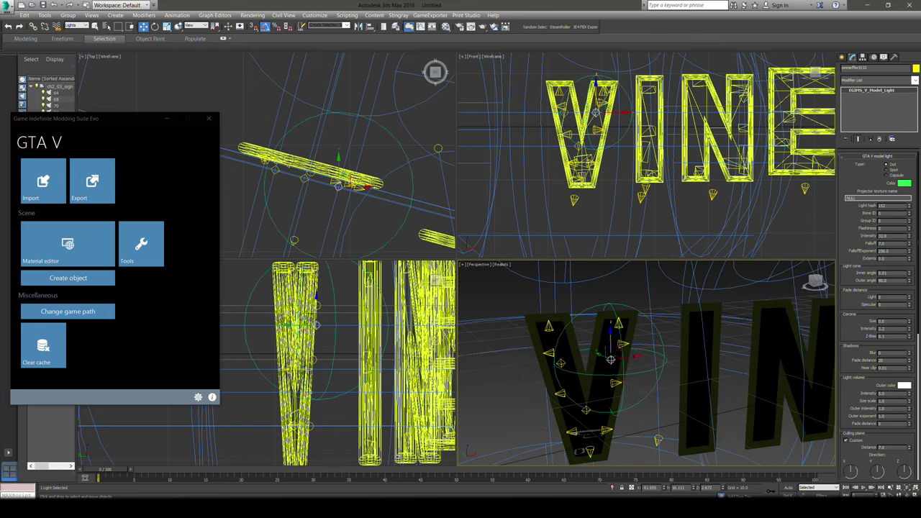
pyautogui.moveTo(610, 359); pyautogui.dragTo(585, 410)
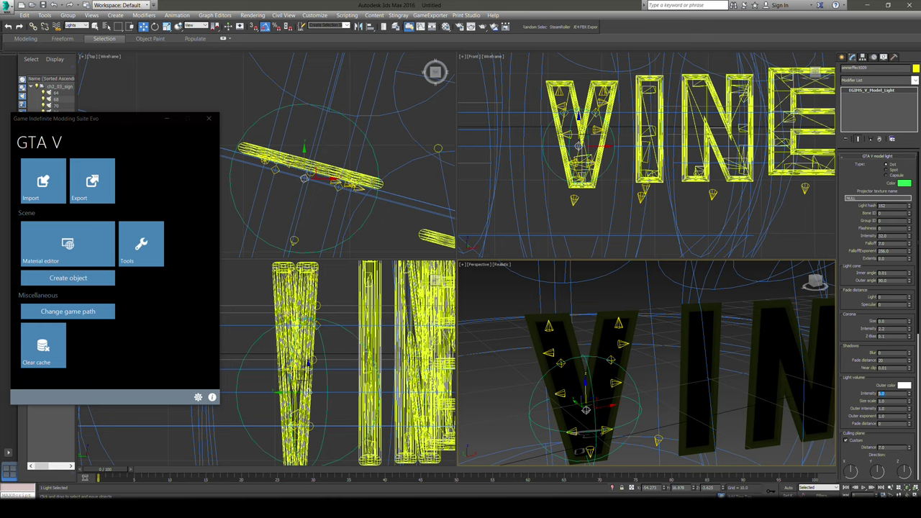
pyautogui.moveTo(585, 410); pyautogui.dragTo(609, 358)
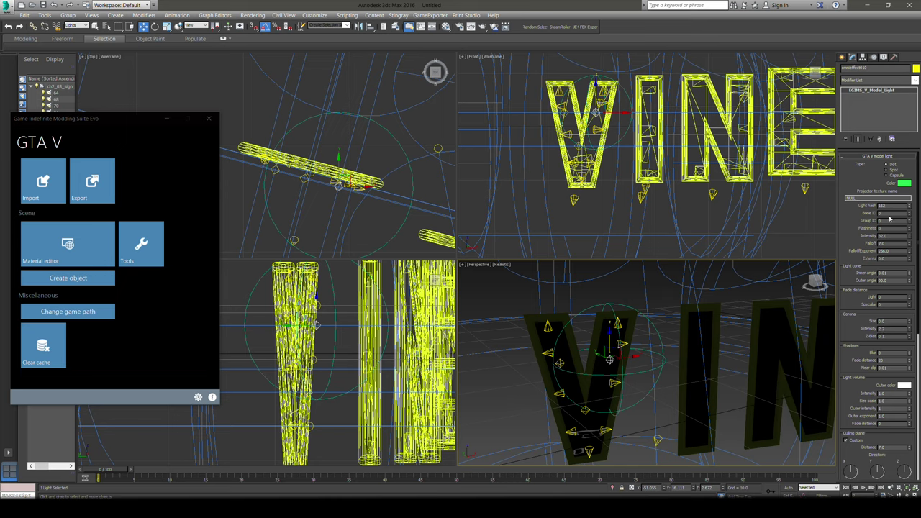
# Clone the right arm's spot lights into the gaps between the existing ones and near the V's base
pyautogui.scroll(4, 611, 120)
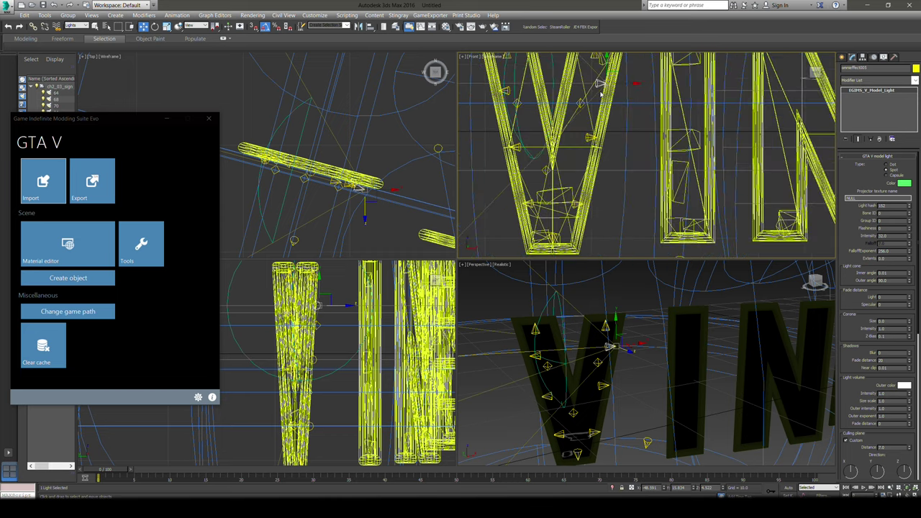
pyautogui.moveTo(611, 108); pyautogui.dragTo(609, 120, button='middle')
pyautogui.keyDown('shift'); pyautogui.moveTo(608, 88); pyautogui.dragTo(603, 116); pyautogui.keyUp('shift')
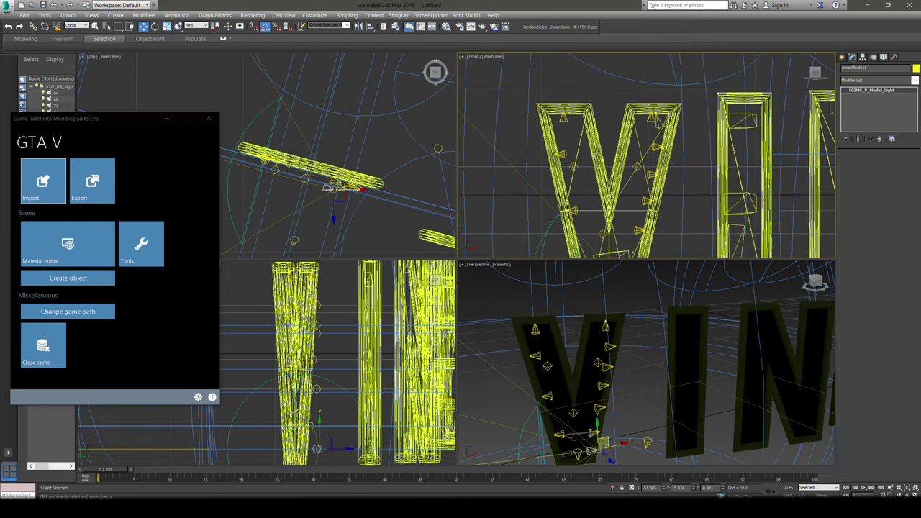
# Clone the V's left-arm spot lights as instances in the Front view, filling the gap near the top and the one mid-arm
pyautogui.click(536, 354)
pyautogui.keyDown('shift'); pyautogui.moveTo(563, 150); pyautogui.dragTo(556, 126); pyautogui.keyUp('shift')
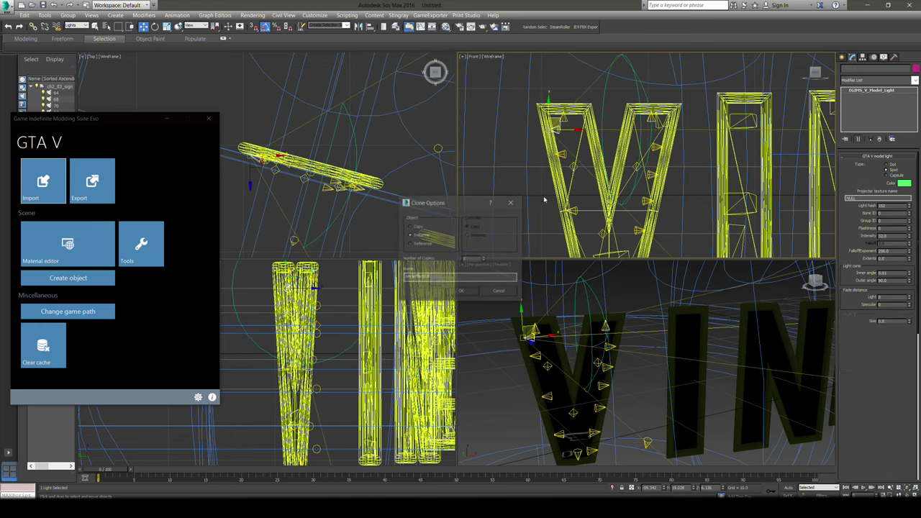
pyautogui.press('Return')
pyautogui.click(572, 211)
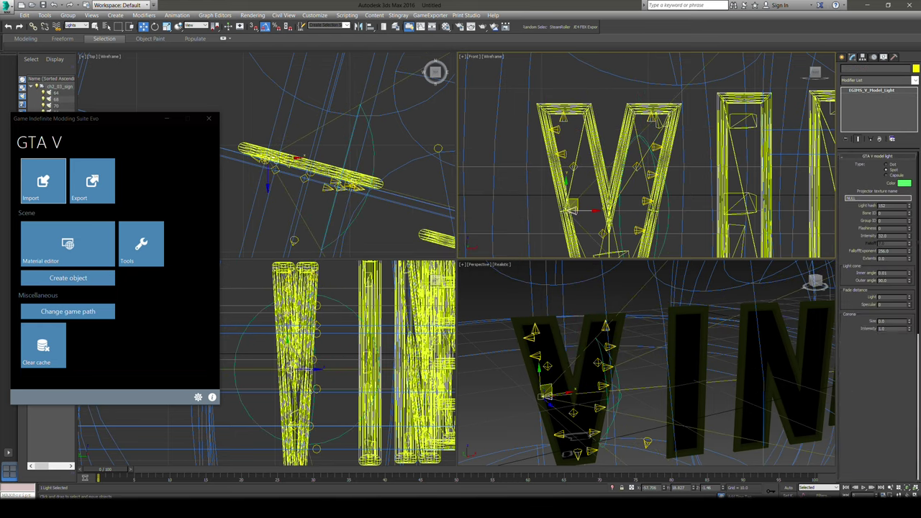
pyautogui.keyDown('shift'); pyautogui.moveTo(571, 211); pyautogui.dragTo(566, 181); pyautogui.keyUp('shift')
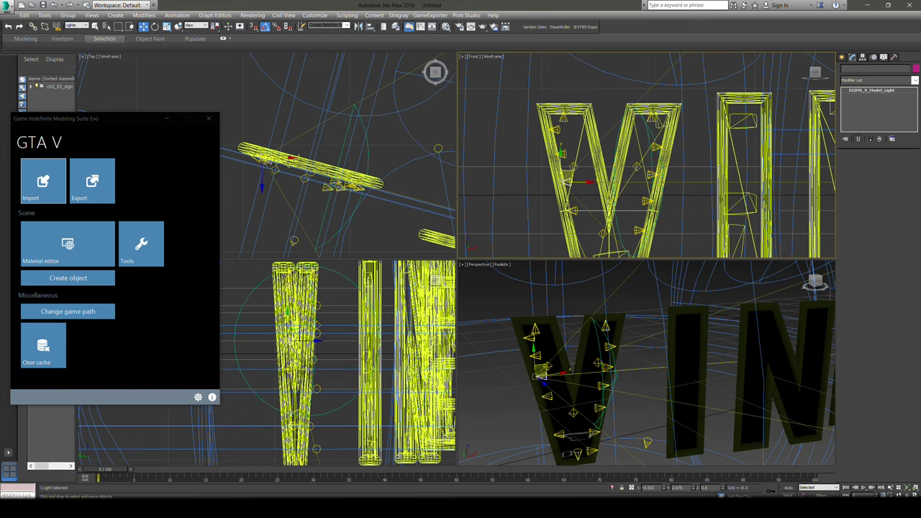
pyautogui.click(466, 292)
# Clone further spot lights down the lower part of the V's left arm as instances, ending near the letter's base
pyautogui.moveTo(593, 159); pyautogui.dragTo(575, 96, button='middle')
pyautogui.click(555, 148)
pyautogui.moveTo(556, 148)
pyautogui.keyDown('shift'); pyautogui.mouseDown()
pyautogui.moveTo(561, 189)
pyautogui.moveTo(563, 175)
pyautogui.mouseUp(); pyautogui.keyUp('shift')
pyautogui.hotkey('ctrl', 'v')
pyautogui.press('Return')
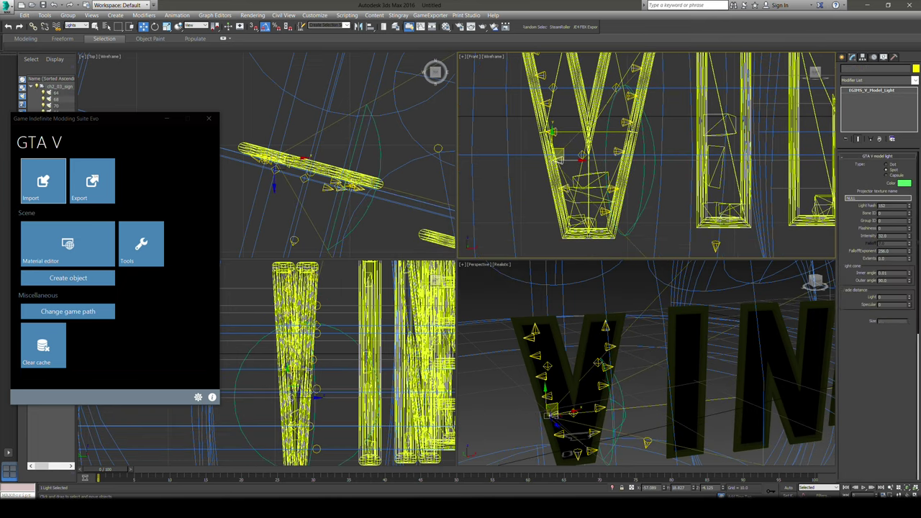
pyautogui.moveTo(746, 156); pyautogui.dragTo(744, 146, button='middle')
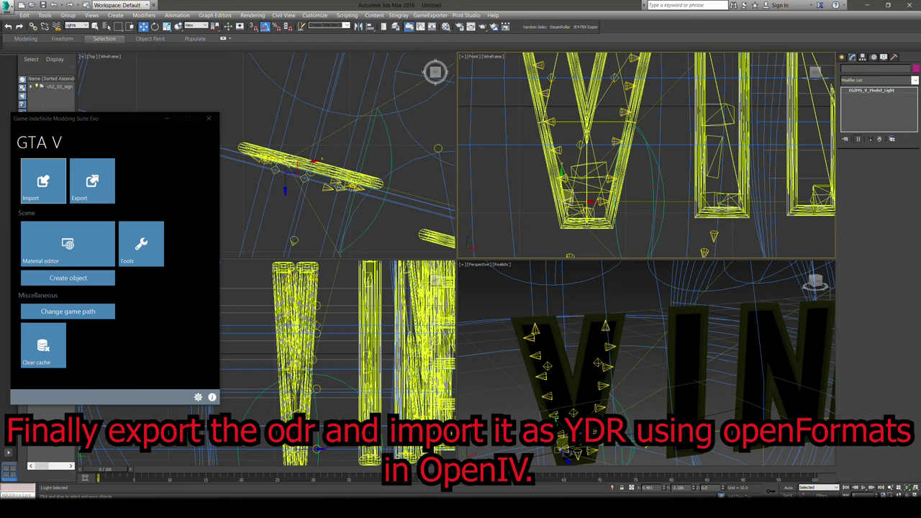
pyautogui.hotkey('ctrl', 'v')
pyautogui.press('Return')
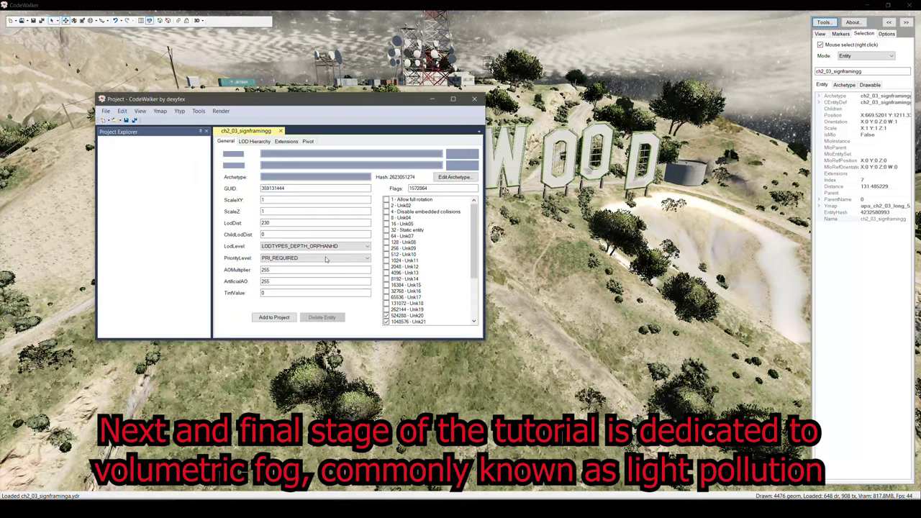
# Switch to CodeWalker, add the ch2_03_signframingg entity to the project and open the RPF Explorer
pyautogui.click(274, 317)
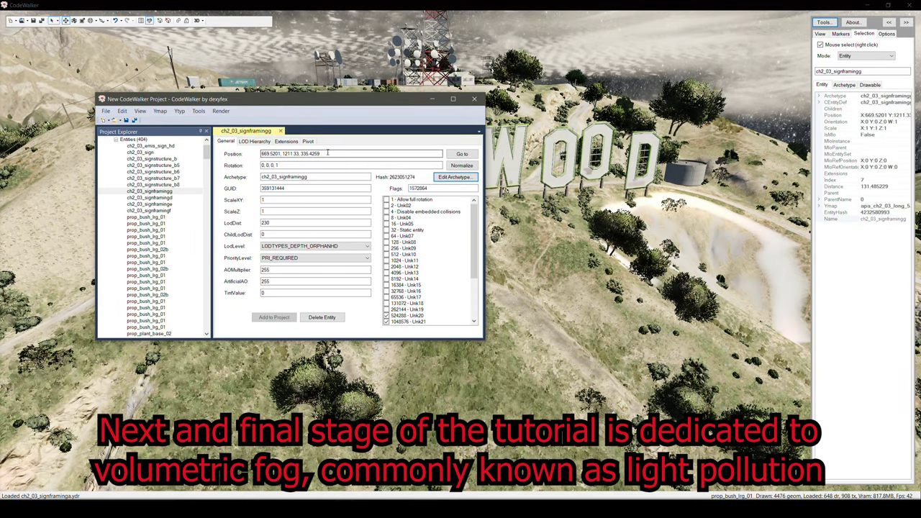
pyautogui.click(825, 22)
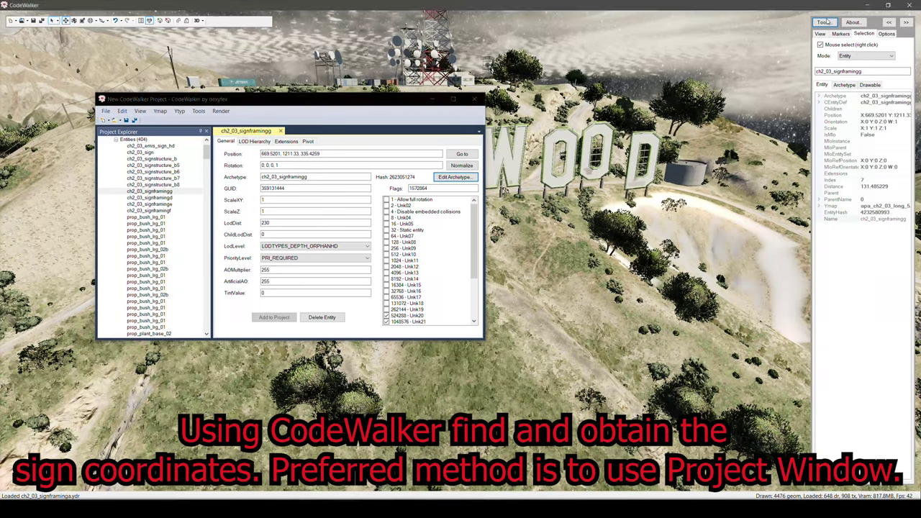
pyautogui.click(827, 33)
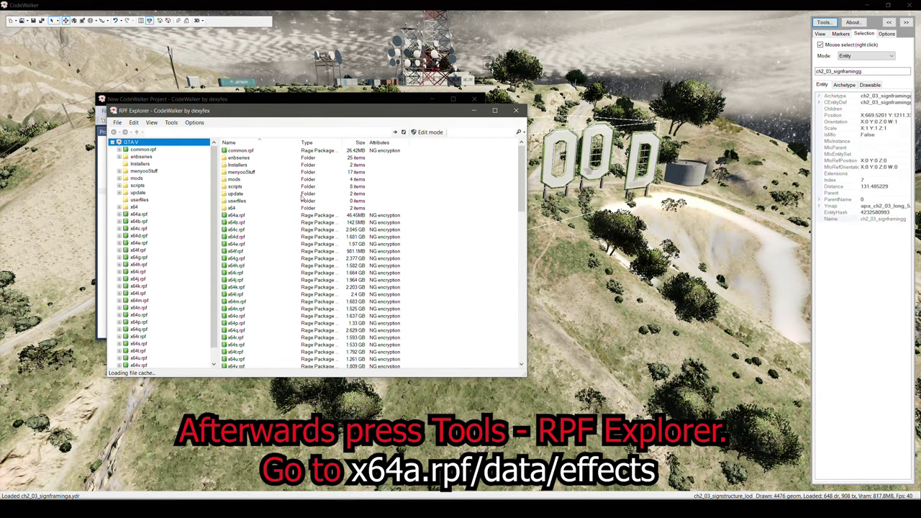
# Open vfxfogvolumeinfo.ymt from x64a.rpf\data\effects in the Meta Editor
pyautogui.click(131, 122)
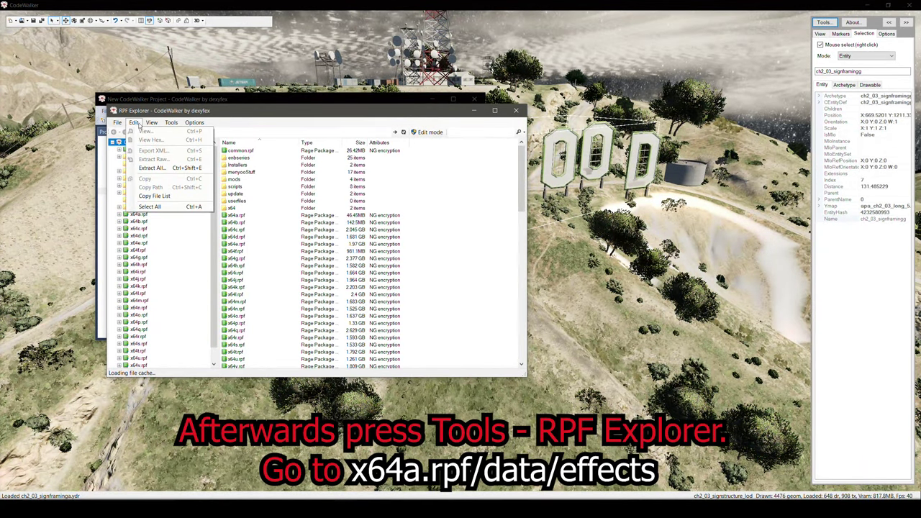
pyautogui.click(194, 122)
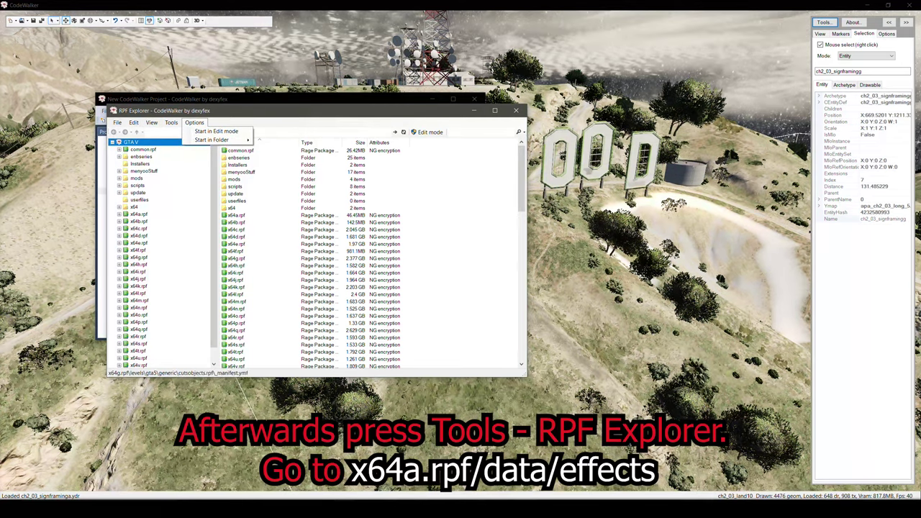
pyautogui.moveTo(214, 211); pyautogui.dragTo(222, 238)
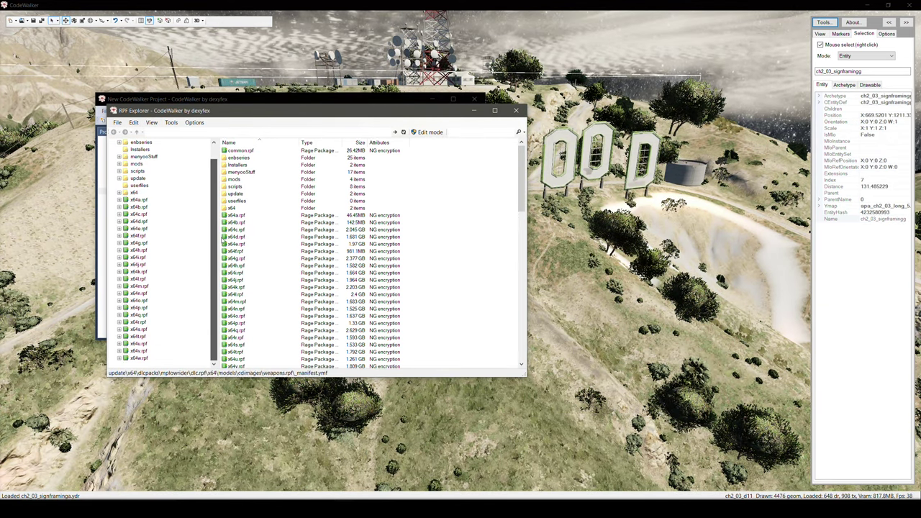
pyautogui.doubleClick(134, 201)
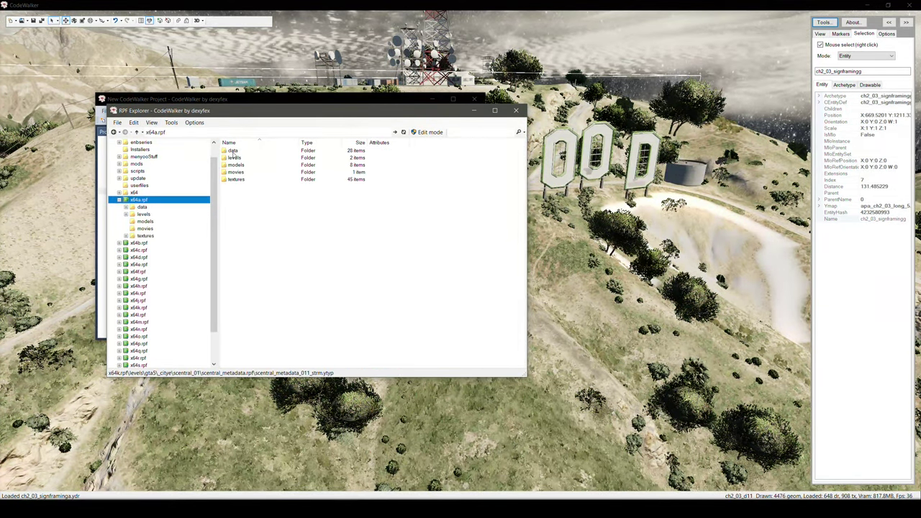
pyautogui.doubleClick(233, 150)
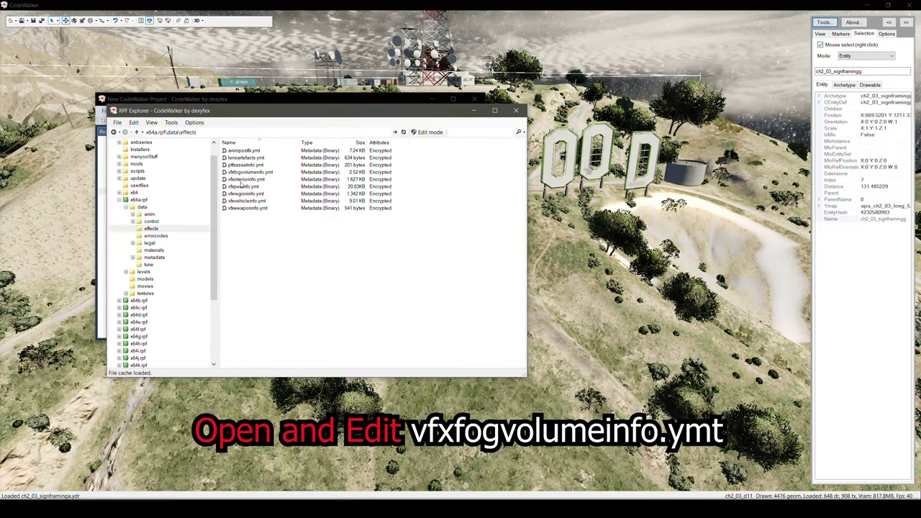
pyautogui.doubleClick(245, 172)
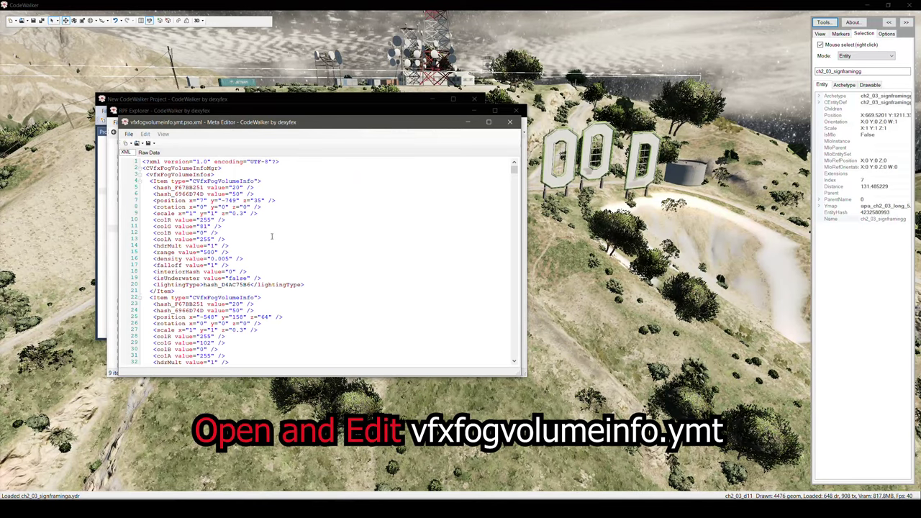
# Duplicate the first CVfxFogVolumeInfo Item directly beneath itself and align the copy's opening tag with the other Items
pyautogui.moveTo(256, 127); pyautogui.dragTo(352, 117)
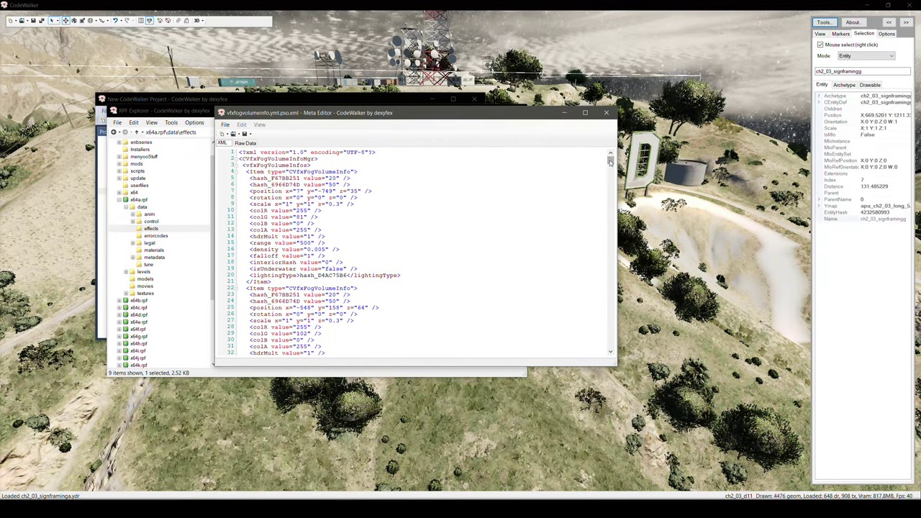
pyautogui.scroll(-5, 592, 150)
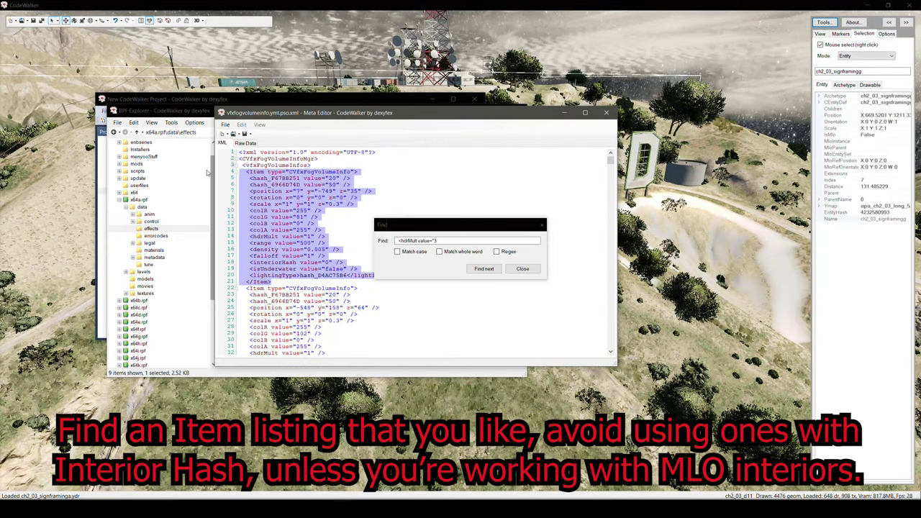
pyautogui.click(281, 281)
pyautogui.press('Return')
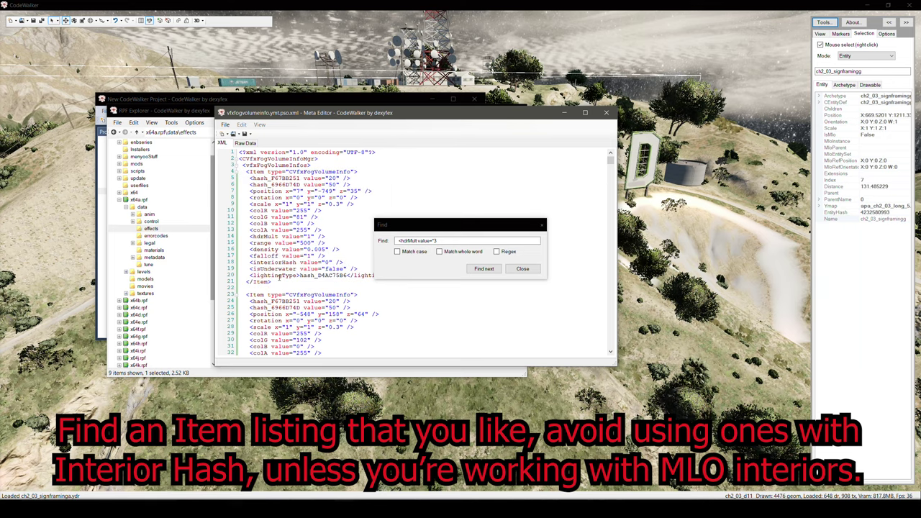
pyautogui.write('<Item type="CVfxFogVolumeInfo"> <hash_F67BB251 value="20" /> <hash_6966D74D value="50" /> <position x="7" y="-749" z="35" /> <rotation x="0" y="0" z="0" /> <scale x="1" y="1" z="0.3" /> <colR value="255" /> <colG value="81" /> <colB value="0" /> <colA value="255" /> <hdrMult value="1" /> <range value="500" /> <density value="0.005" /> <falloff value="1" /> <interiorHash value="0" /> <isUnderwater value="false" /> <lightingType>hash_D4AC75B6</lightingType> </Item>')
pyautogui.scroll(3, 267, 275)
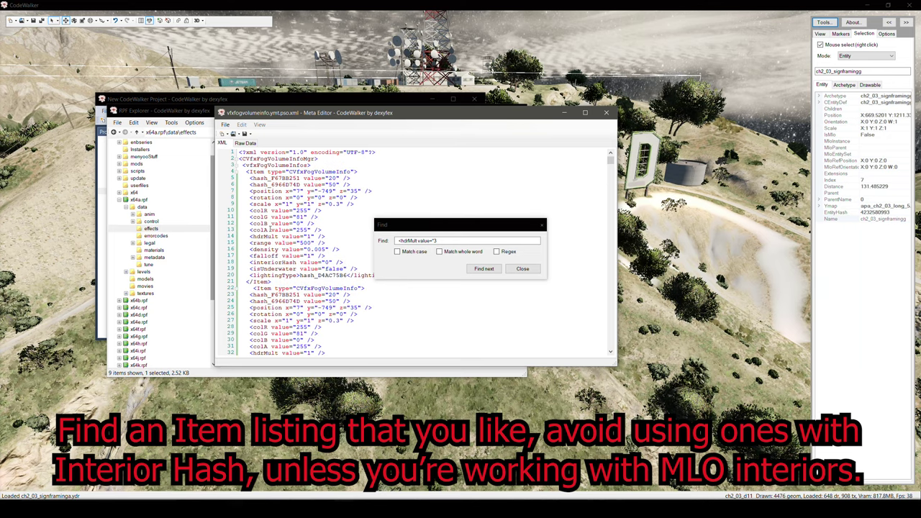
pyautogui.click(253, 287)
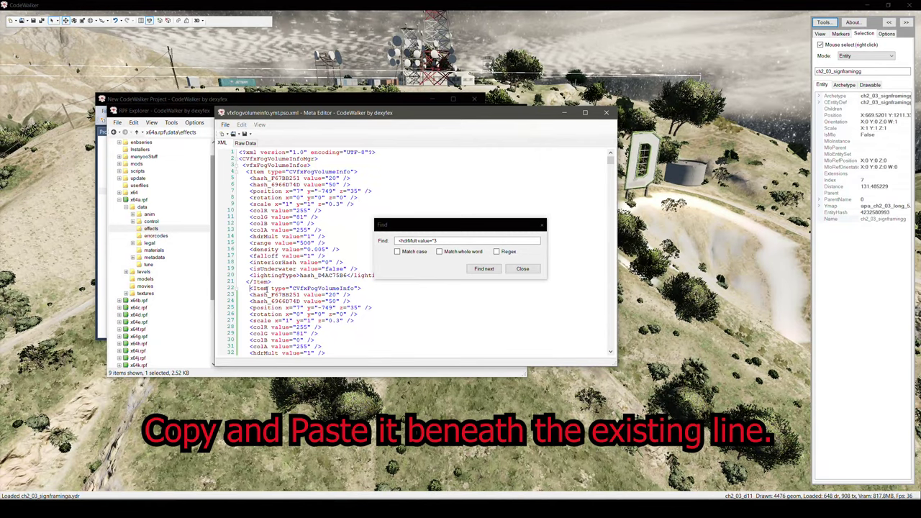
pyautogui.press('BackSpace')
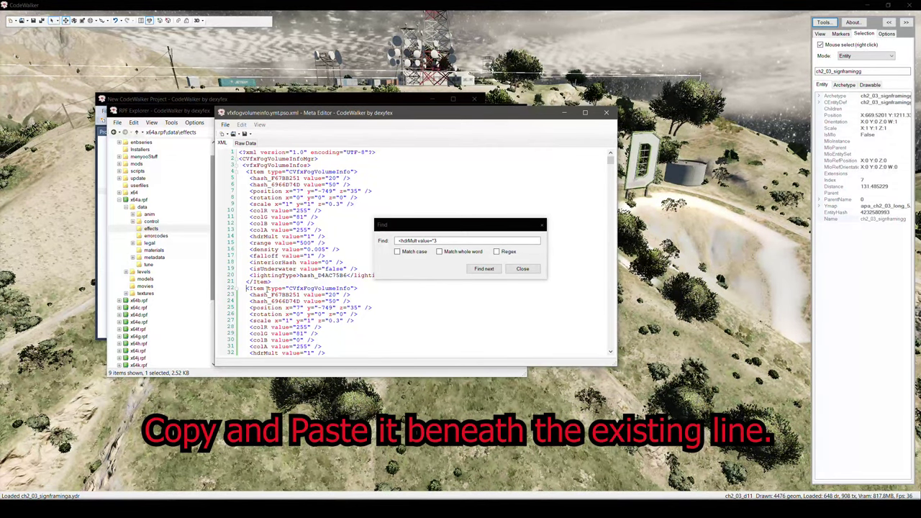
# Copy the X coordinate from the position of ch2_03_signframingg in the project window
pyautogui.scroll(-3, 276, 294)
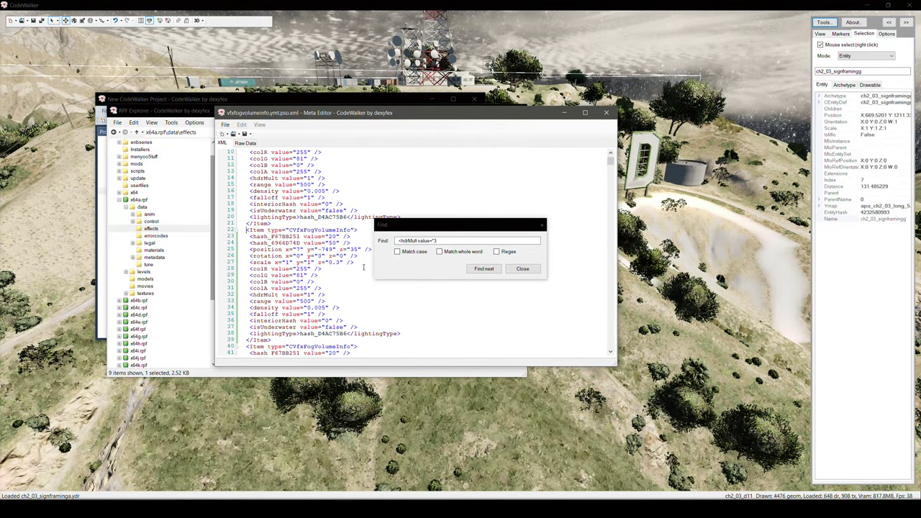
pyautogui.scroll(-2, 363, 268)
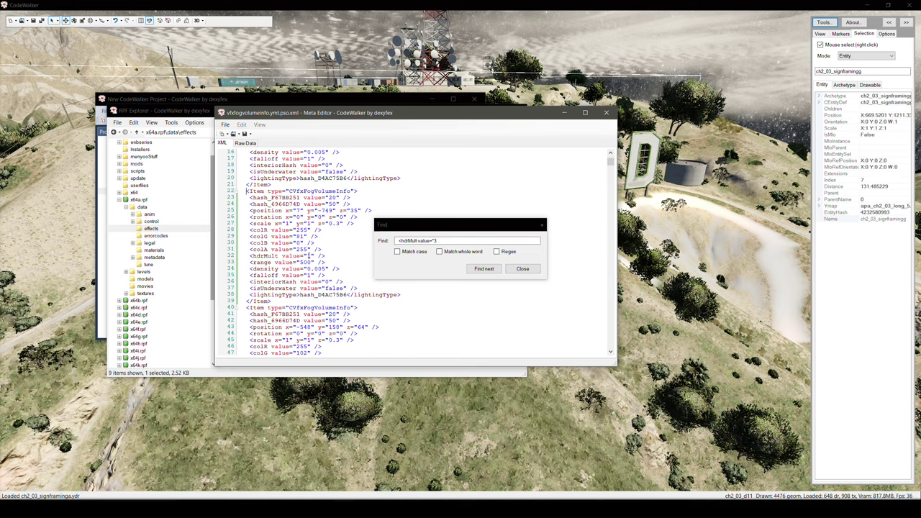
pyautogui.moveTo(299, 262); pyautogui.dragTo(311, 259)
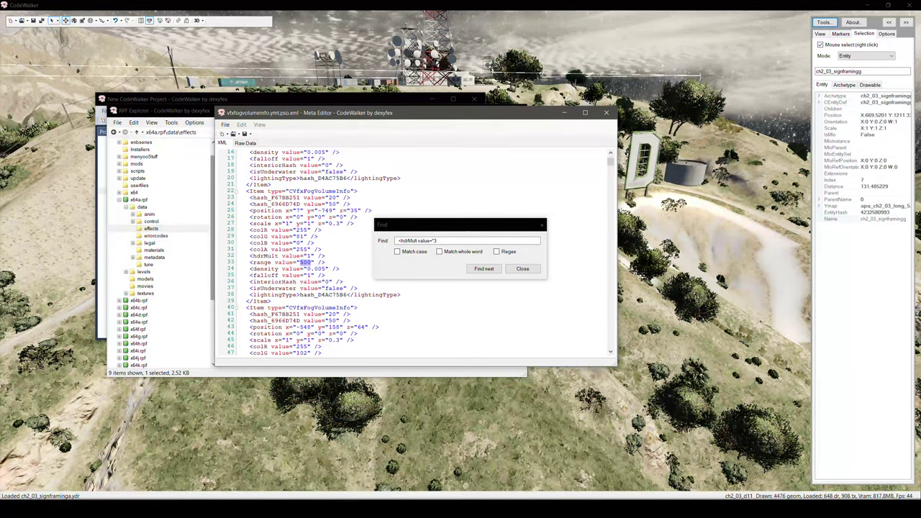
pyautogui.moveTo(377, 118); pyautogui.dragTo(625, 166)
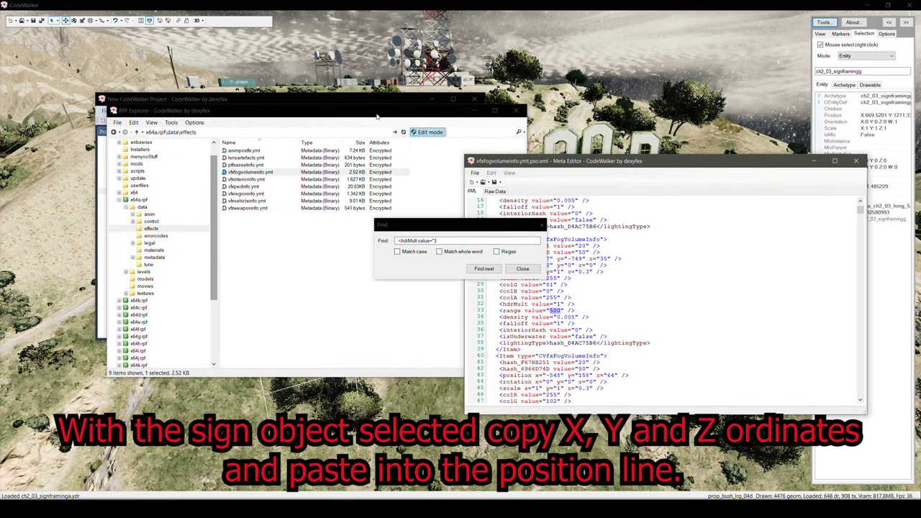
pyautogui.click(475, 111)
pyautogui.click(277, 154)
pyautogui.doubleClick(273, 154)
pyautogui.hotkey('ctrl', 'c')
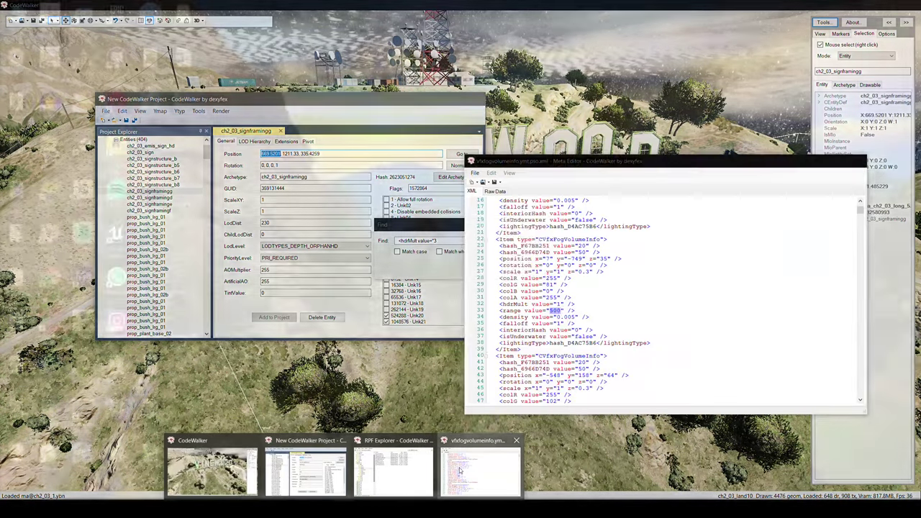
# Set the position x value of the duplicated fog volume Item to 670, the sign's X coordinate rounded to a whole number
pyautogui.click(459, 470)
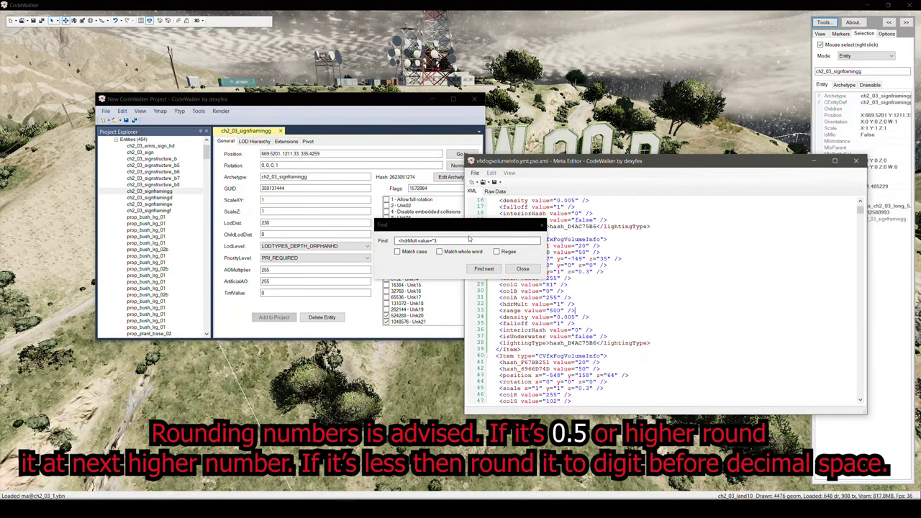
pyautogui.moveTo(471, 229); pyautogui.dragTo(249, 248)
pyautogui.click(289, 298)
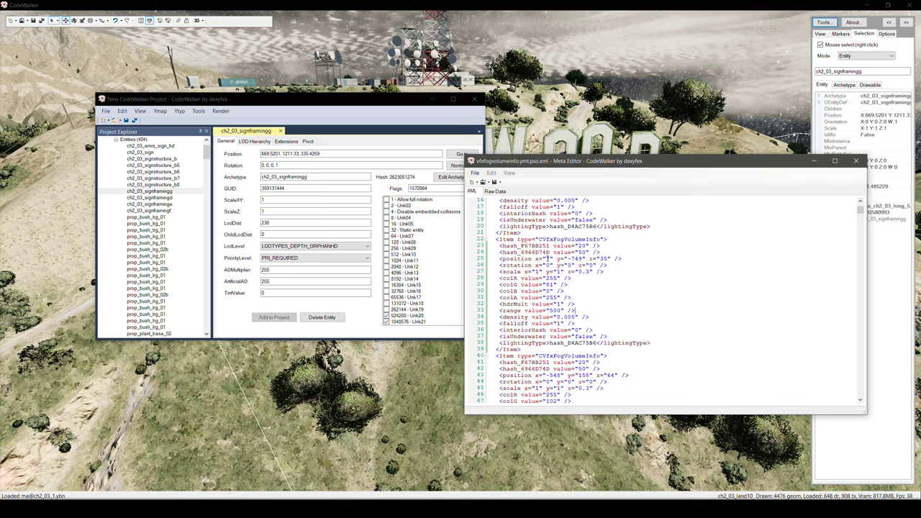
pyautogui.doubleClick(548, 259)
pyautogui.hotkey('ctrl', 'v')
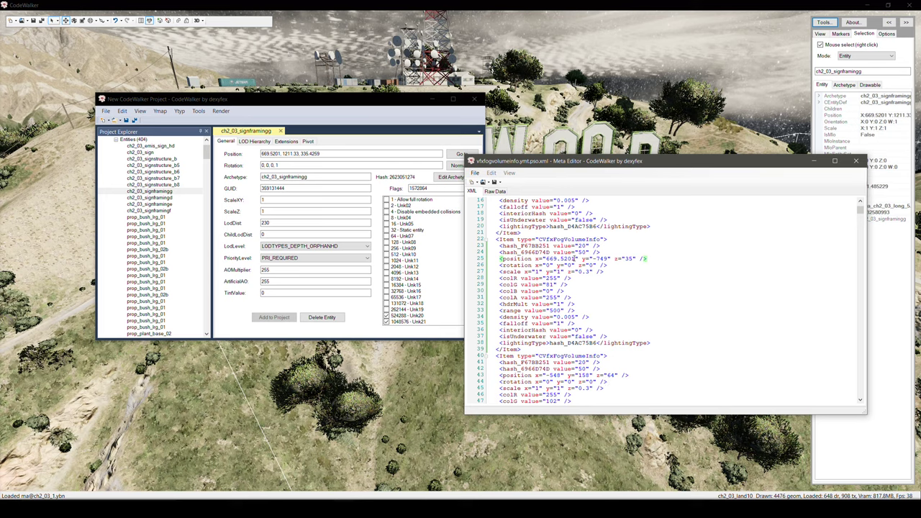
pyautogui.moveTo(574, 258); pyautogui.dragTo(549, 259)
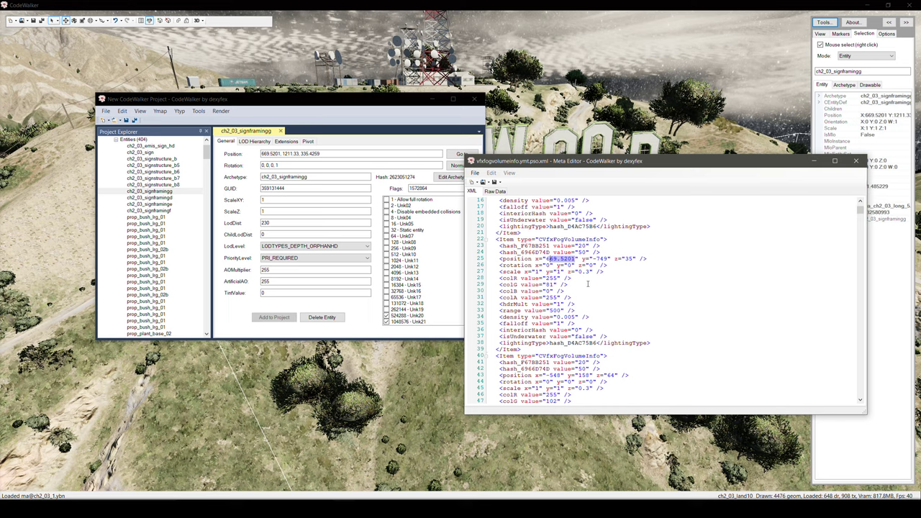
pyautogui.write('670')
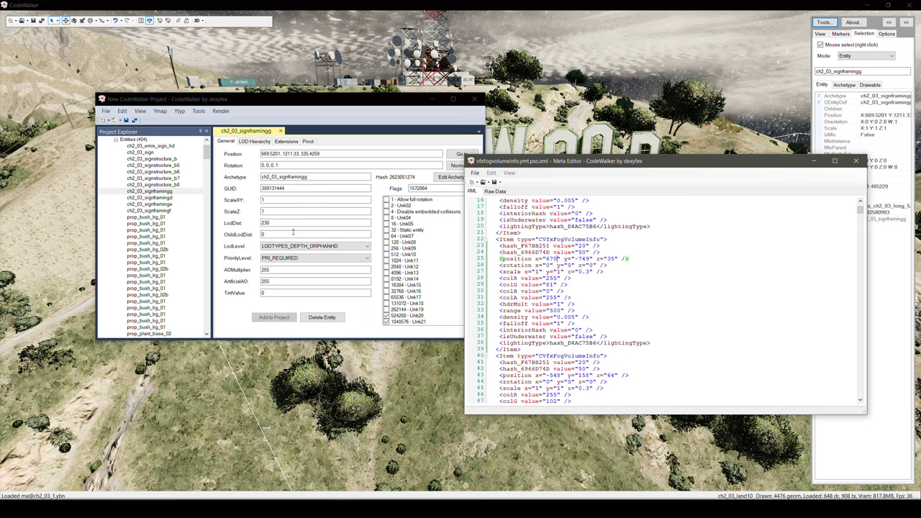
# Copy the sign's Y coordinate into the duplicated Item's position y value and round it to 1211
pyautogui.doubleClick(291, 153)
pyautogui.hotkey('ctrl', 'c')
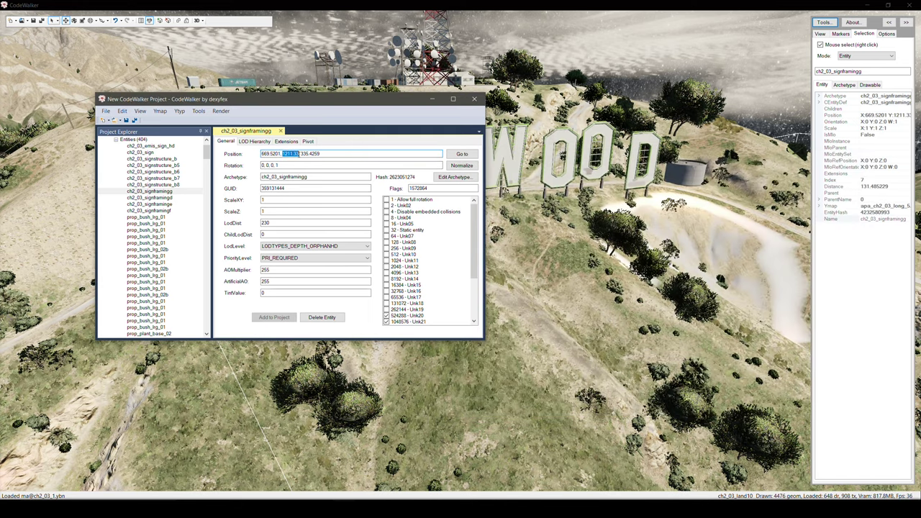
pyautogui.click(348, 498)
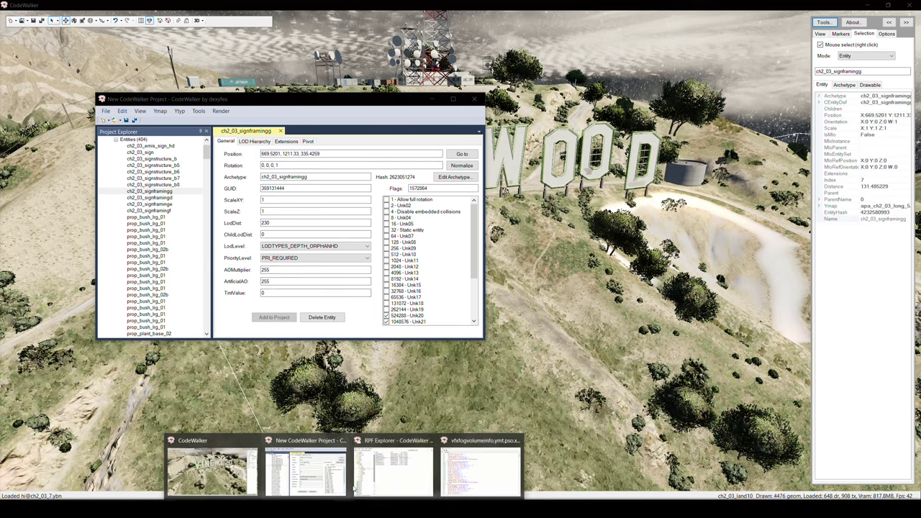
pyautogui.click(480, 468)
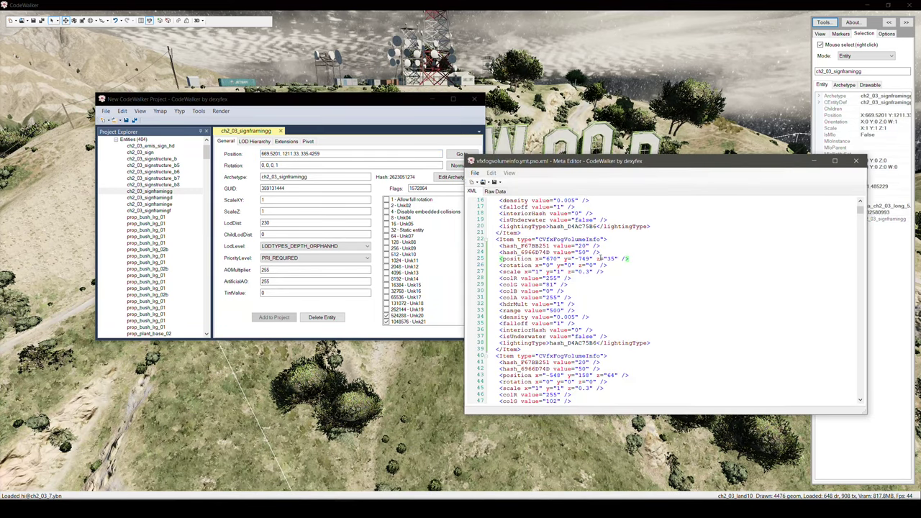
pyautogui.moveTo(574, 258)
pyautogui.mouseDown()
pyautogui.moveTo(596, 258)
pyautogui.moveTo(588, 258)
pyautogui.mouseUp()
pyautogui.hotkey('ctrl', 'v')
pyautogui.press('BackSpace')
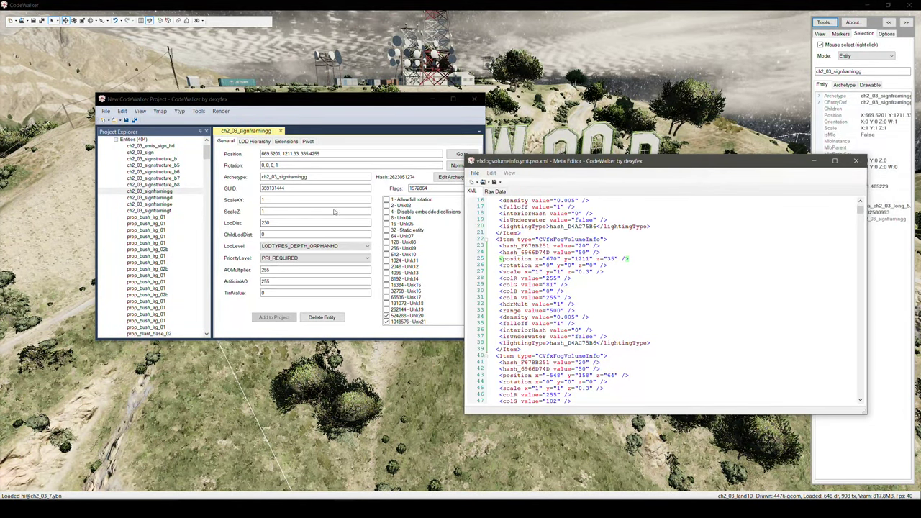
# Copy the sign's Z coordinate into the duplicated fog volume Item's position z value and trim it to 335
pyautogui.moveTo(320, 154); pyautogui.dragTo(301, 153)
pyautogui.hotkey('ctrl', 'c')
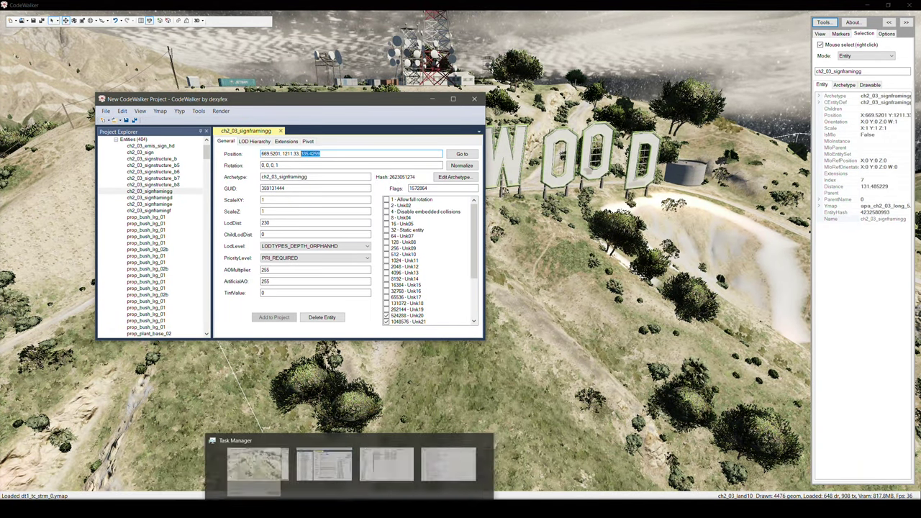
pyautogui.click(446, 452)
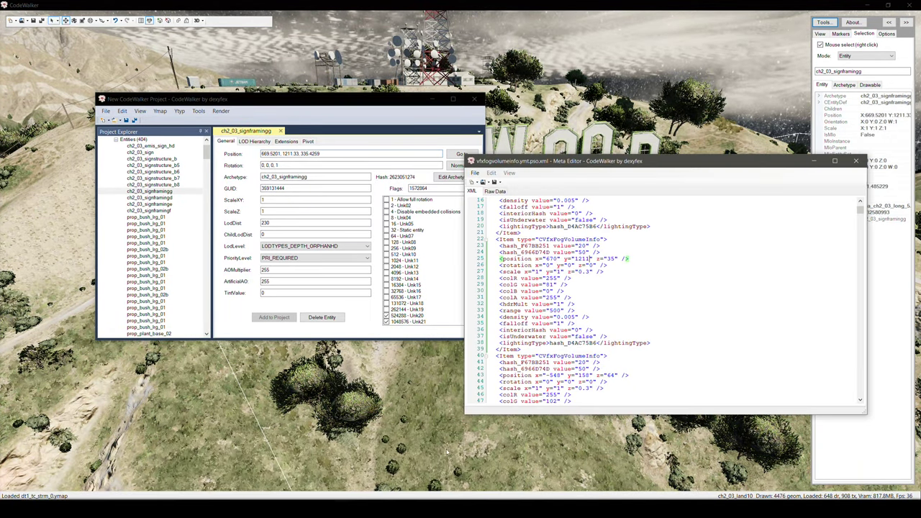
pyautogui.doubleClick(610, 258)
pyautogui.hotkey('ctrl', 'v')
pyautogui.moveTo(638, 258); pyautogui.dragTo(619, 258)
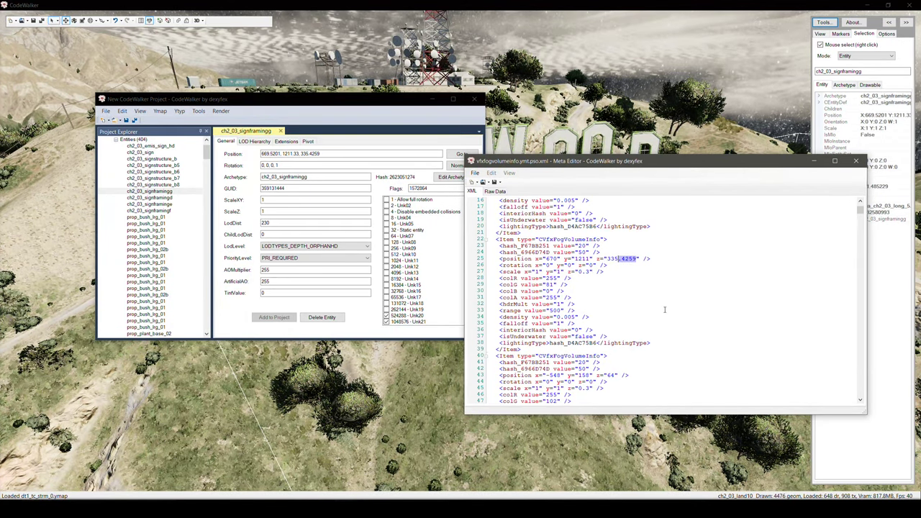
pyautogui.press('BackSpace')
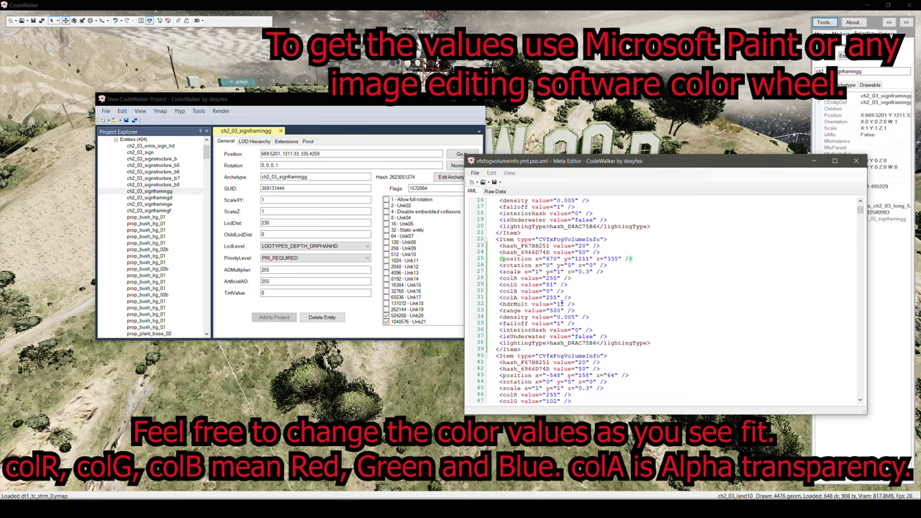
# Save the edited vfxfogvolumeinfo.ymt.pso.xml with Save As
pyautogui.scroll(-1, 558, 310)
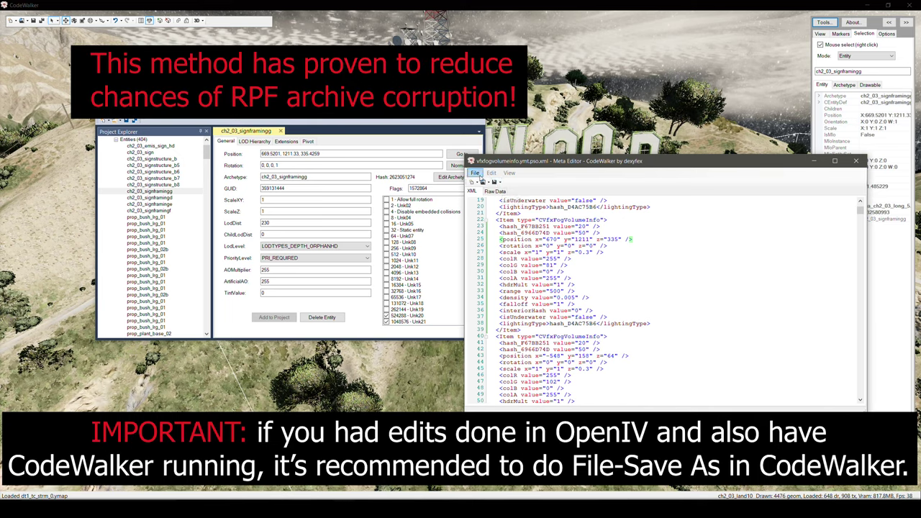
pyautogui.click(475, 173)
pyautogui.click(480, 172)
pyautogui.click(474, 173)
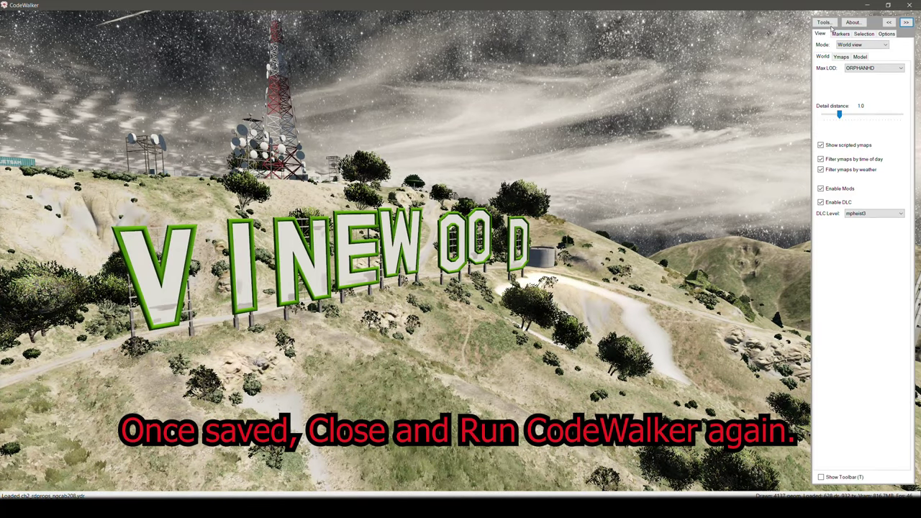
# Open the RPF Explorer and browse to the x64a.rpf\data\effects folder
pyautogui.click(824, 22)
pyautogui.click(840, 32)
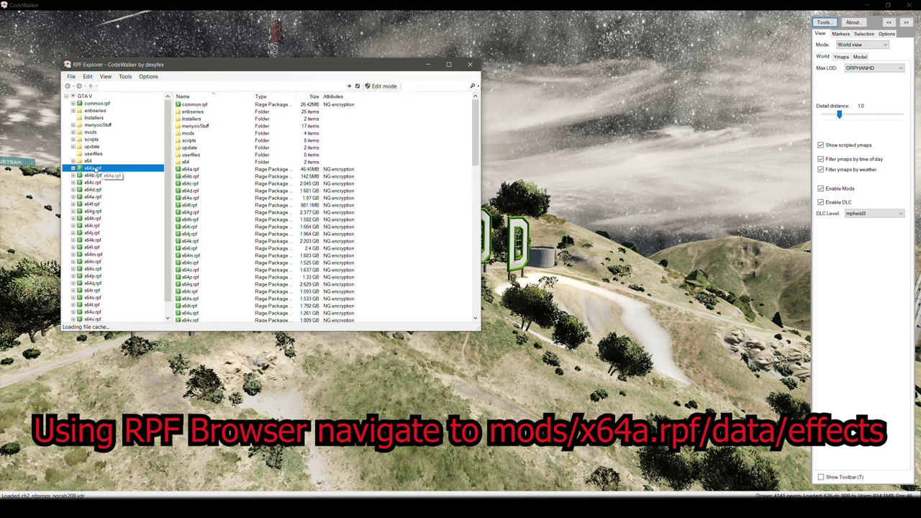
pyautogui.doubleClick(201, 111)
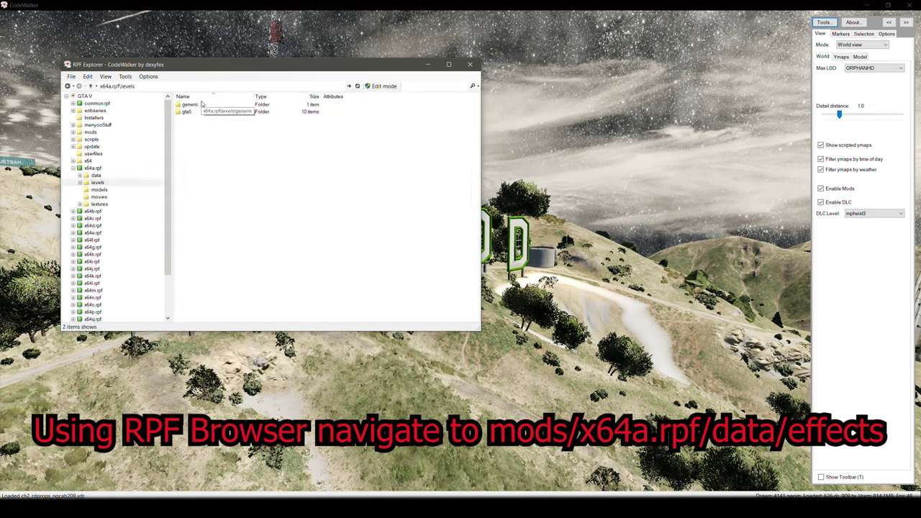
pyautogui.click(93, 168)
pyautogui.click(96, 175)
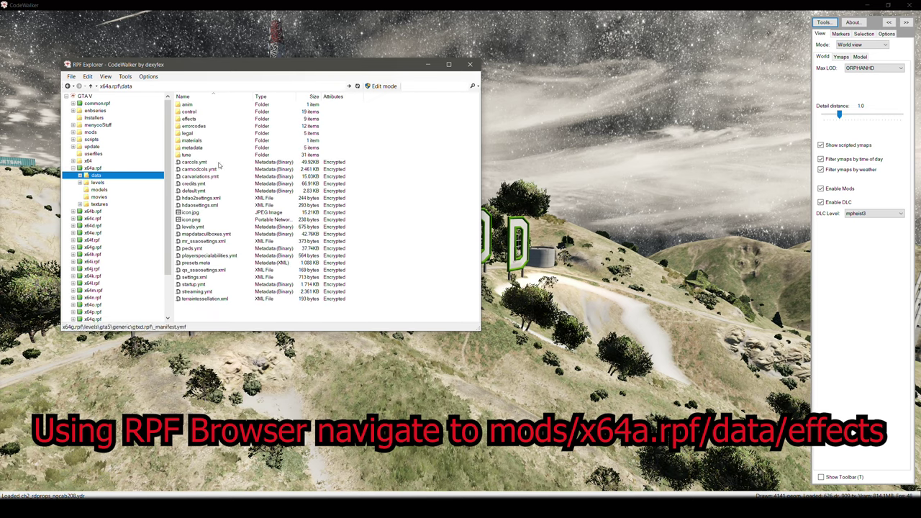
pyautogui.doubleClick(188, 118)
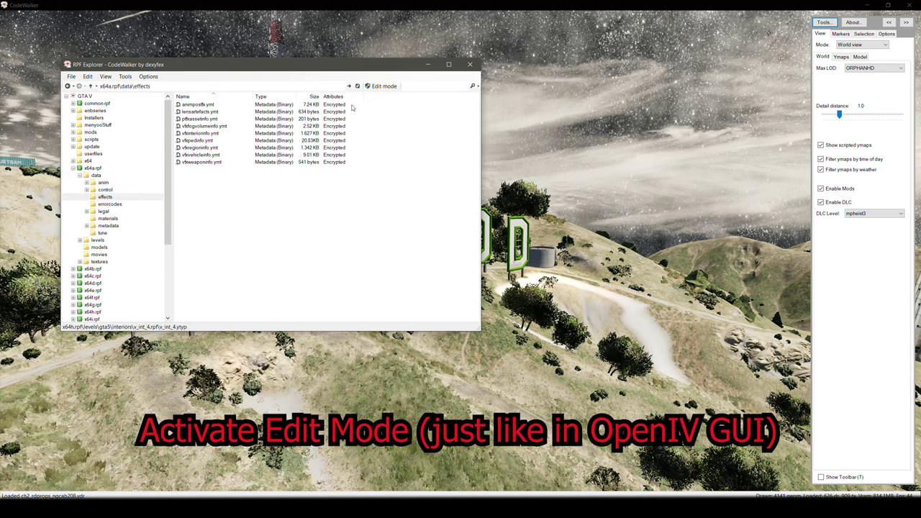
# Enable edit mode, accepting its warning, and open the mods\x64a.rpf\data\effects folder
pyautogui.click(373, 87)
pyautogui.click(477, 285)
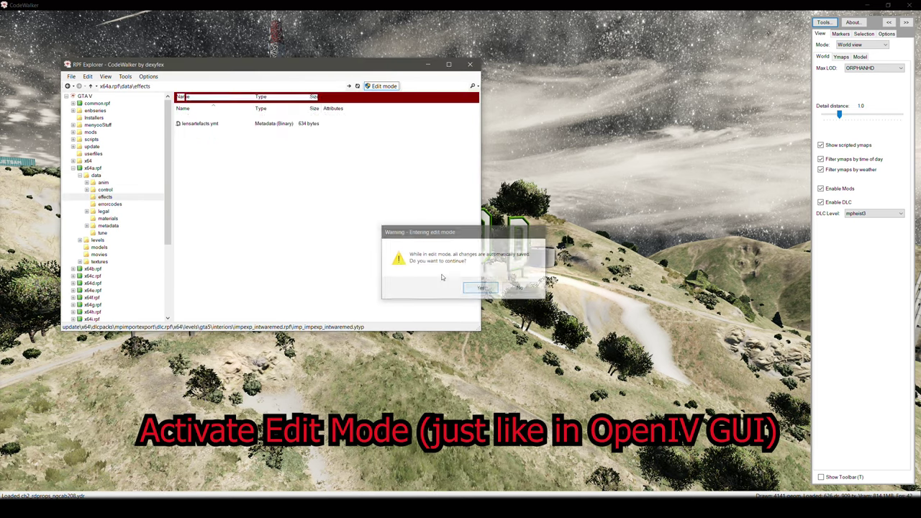
pyautogui.doubleClick(99, 146)
pyautogui.doubleClick(103, 153)
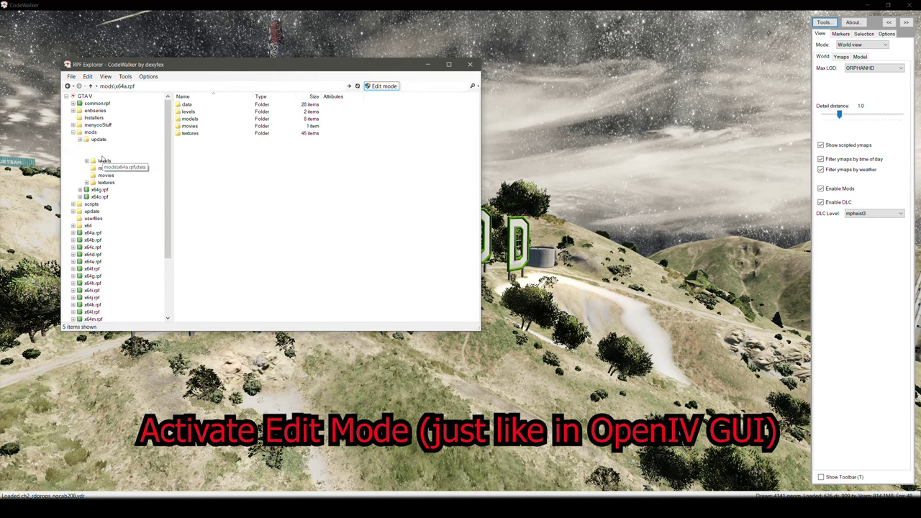
pyautogui.click(112, 176)
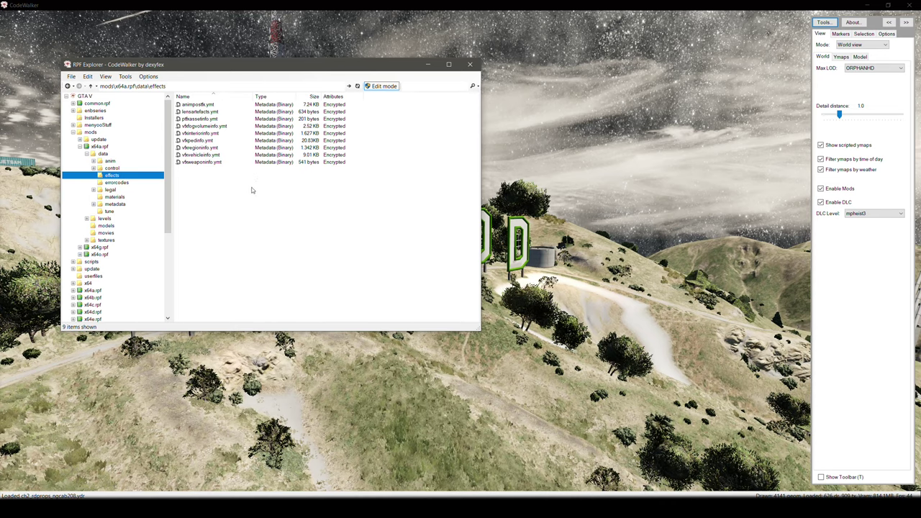
# Import the saved fog volume XML into the mods\x64a.rpf\data\effects folder
pyautogui.rightClick(251, 188)
pyautogui.click(299, 266)
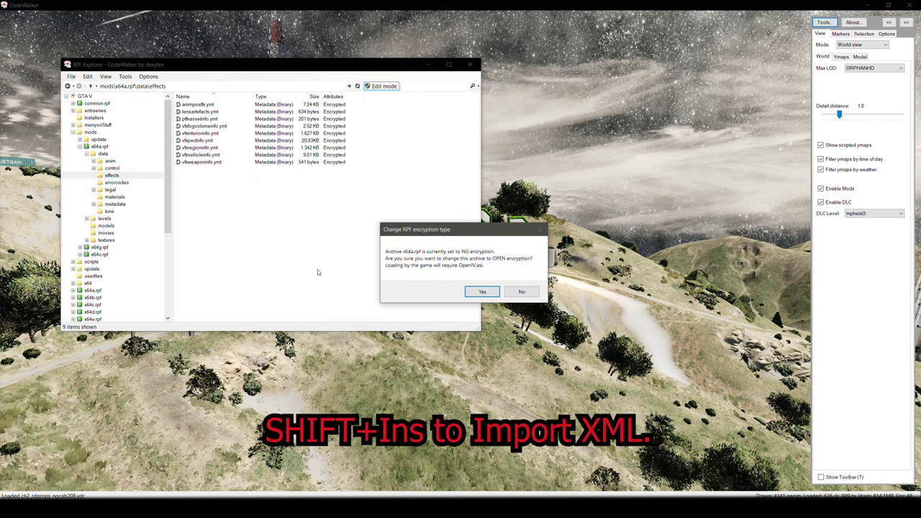